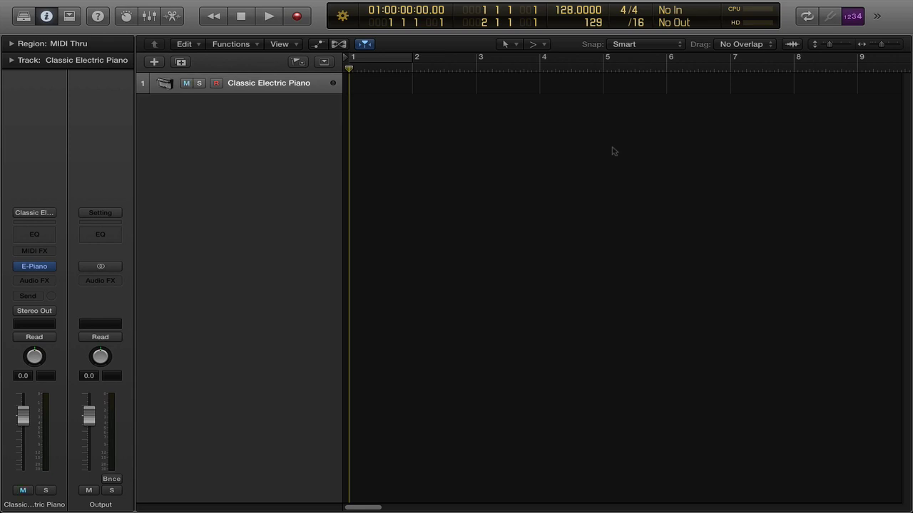
{"action": "key", "text": "ctrl+m"}
{"action": "key", "text": "ctrl+m"}
{"action": "key", "text": "ctrl+m"}
{"action": "key", "text": "ctrl+m"}
Create a new software instrument track and load the stereo Ultrabeat (Drum Synth) as its instrument
{"action": "left_click", "coordinate": [154, 62]}
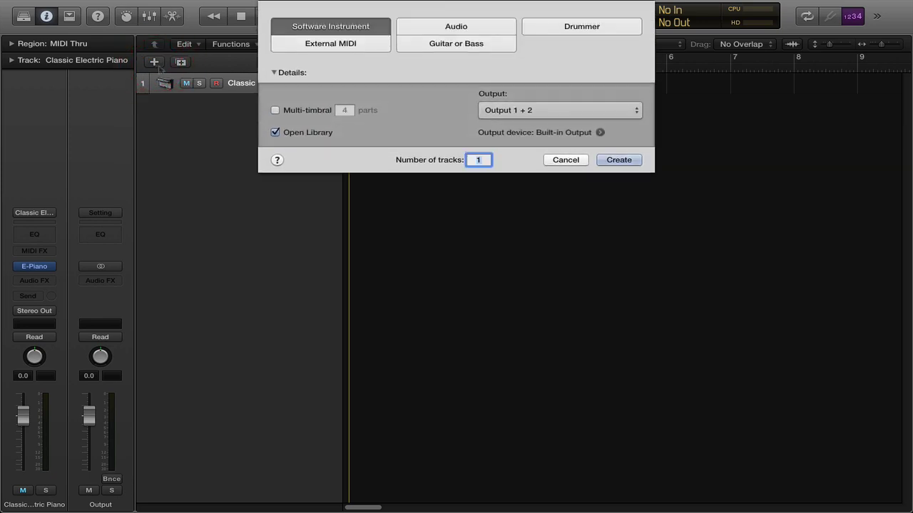
{"action": "left_click", "coordinate": [619, 160]}
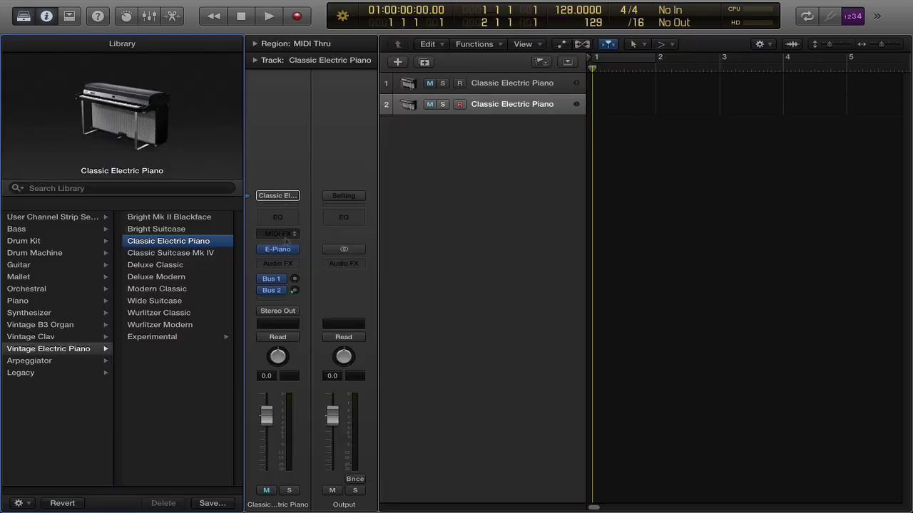
{"action": "left_click", "coordinate": [294, 249]}
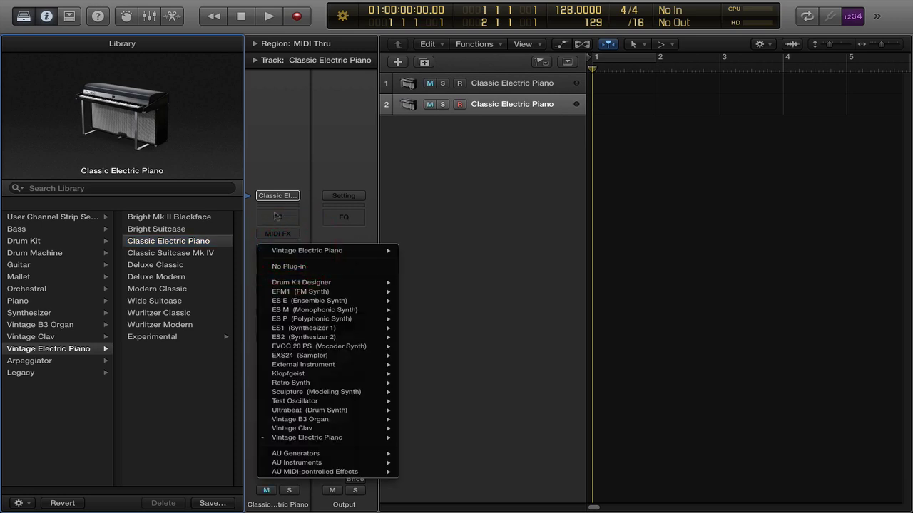
{"action": "mouse_move", "coordinate": [284, 325]}
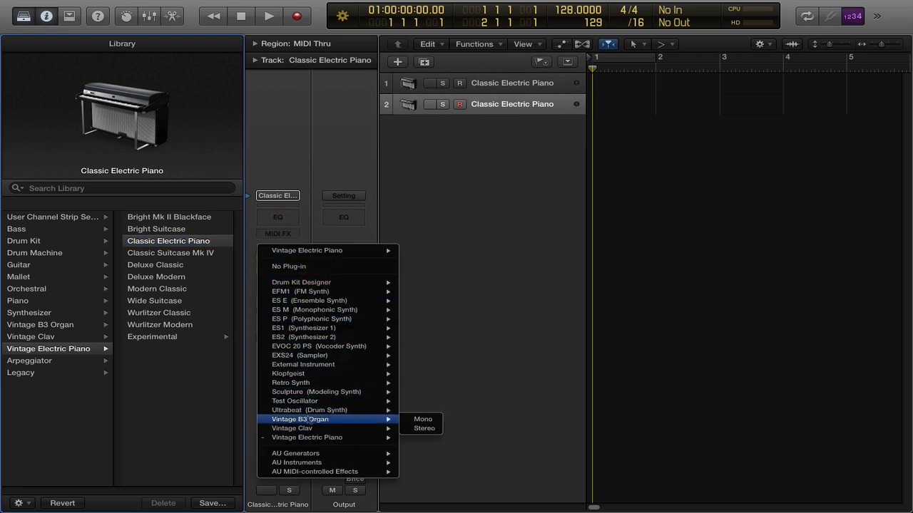
{"action": "left_click", "coordinate": [282, 229]}
{"action": "left_click", "coordinate": [296, 250]}
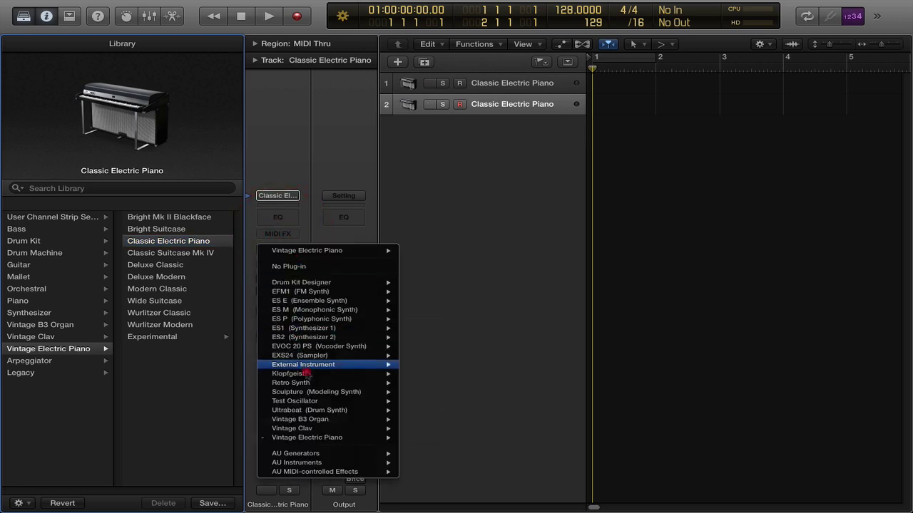
{"action": "mouse_move", "coordinate": [312, 401]}
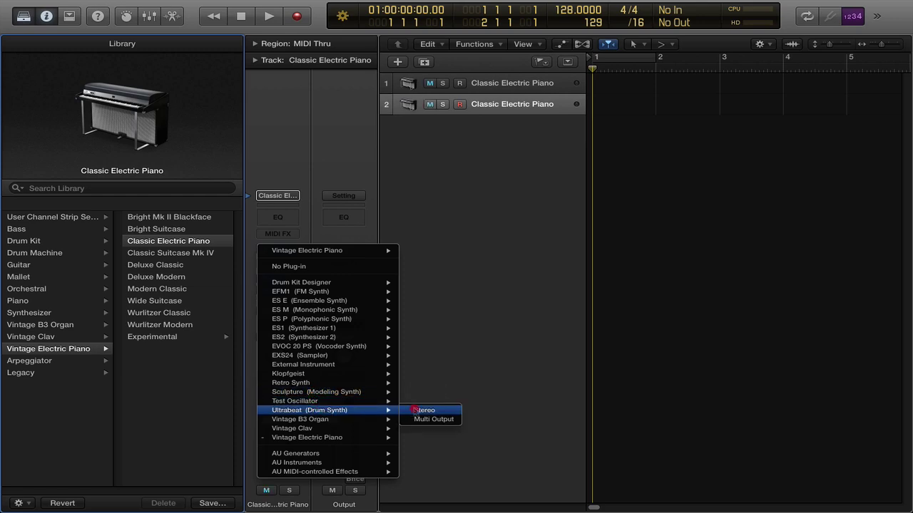
{"action": "left_click", "coordinate": [418, 406]}
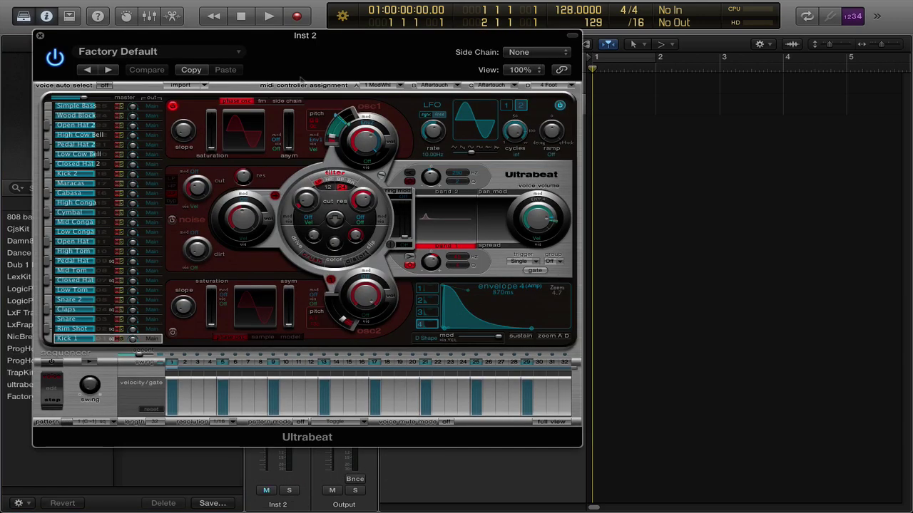
Initialize the Kick 1 voice in Ultrabeat with the Kick init sound
{"action": "left_click_drag", "start_coordinate": [301, 78], "coordinate": [416, 86]}
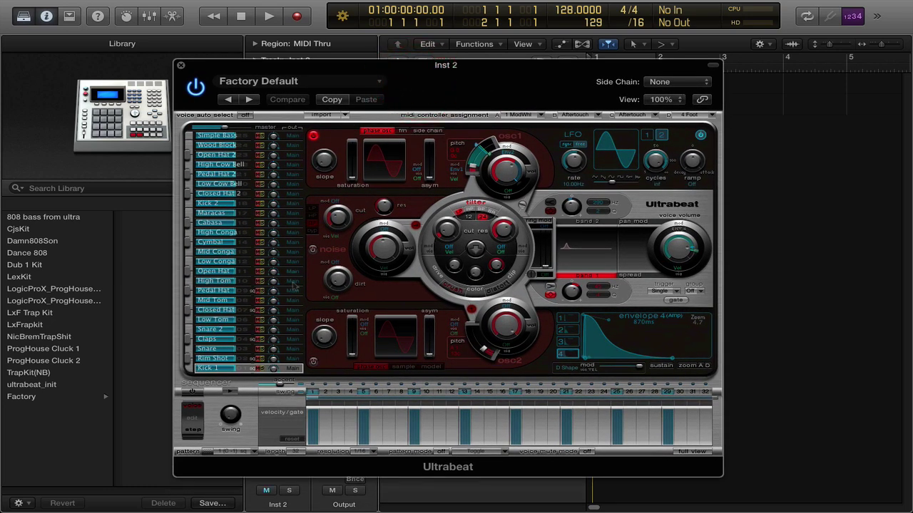
{"action": "left_click", "coordinate": [190, 369]}
{"action": "right_click", "coordinate": [205, 367]}
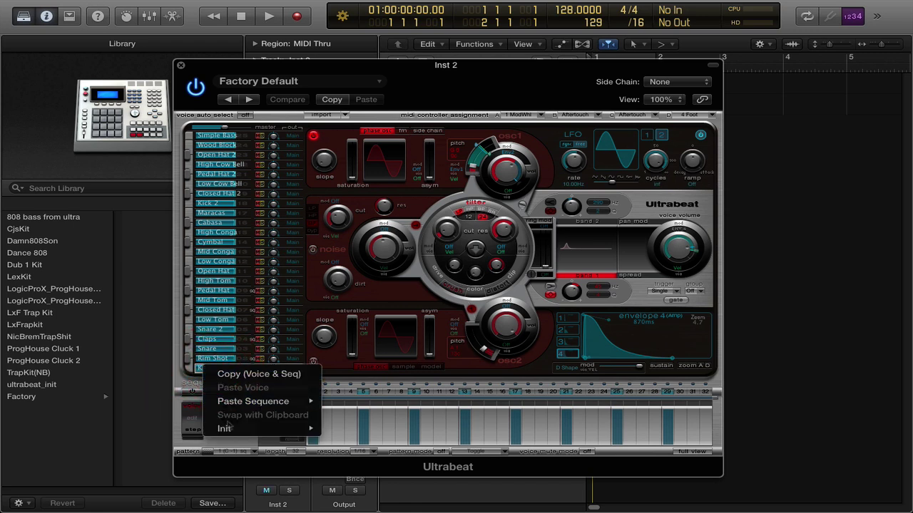
{"action": "mouse_move", "coordinate": [235, 430]}
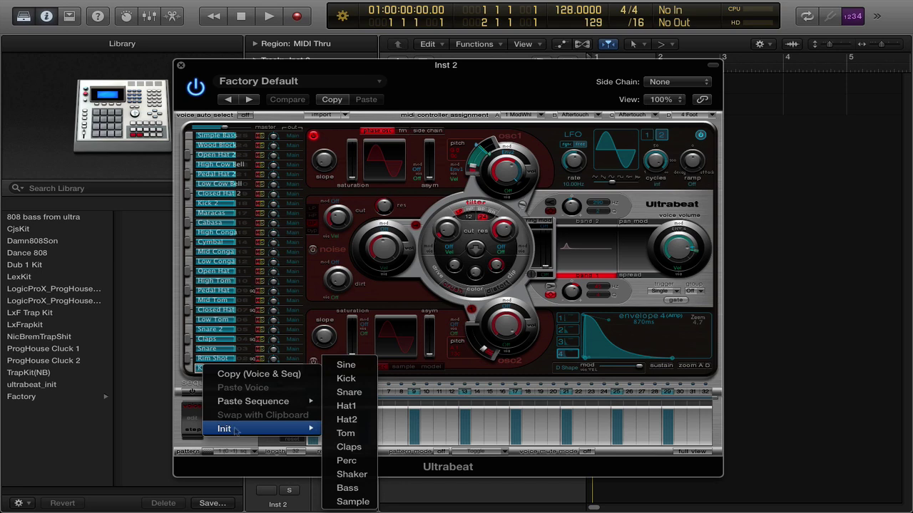
{"action": "left_click", "coordinate": [345, 378]}
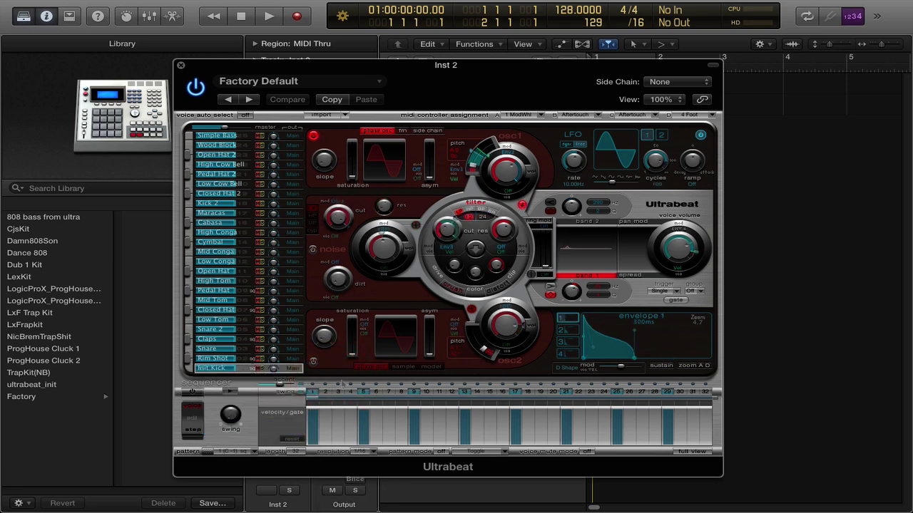
Create an empty MIDI region at bar 1 on the Inst 2 track, moving the Ultrabeat window clear of the tracks
{"action": "left_click_drag", "start_coordinate": [503, 80], "coordinate": [530, 65]}
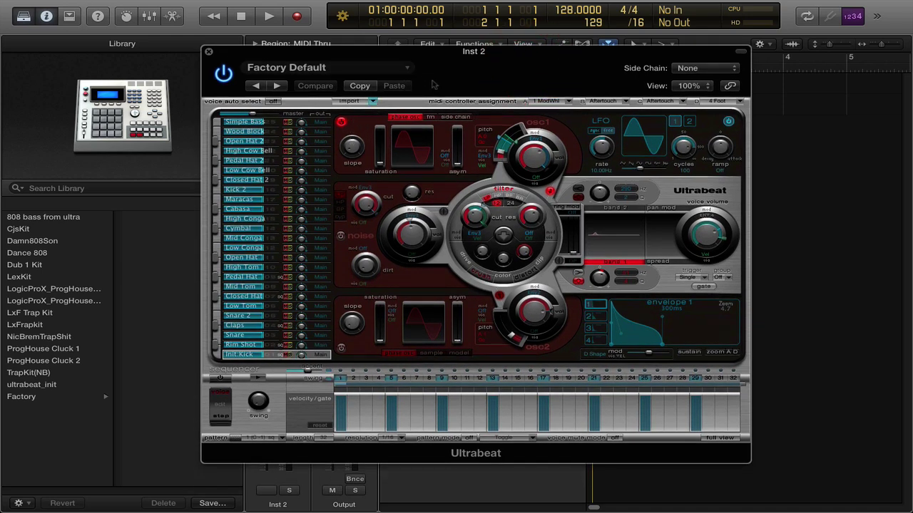
{"action": "left_click_drag", "start_coordinate": [465, 70], "coordinate": [482, 171]}
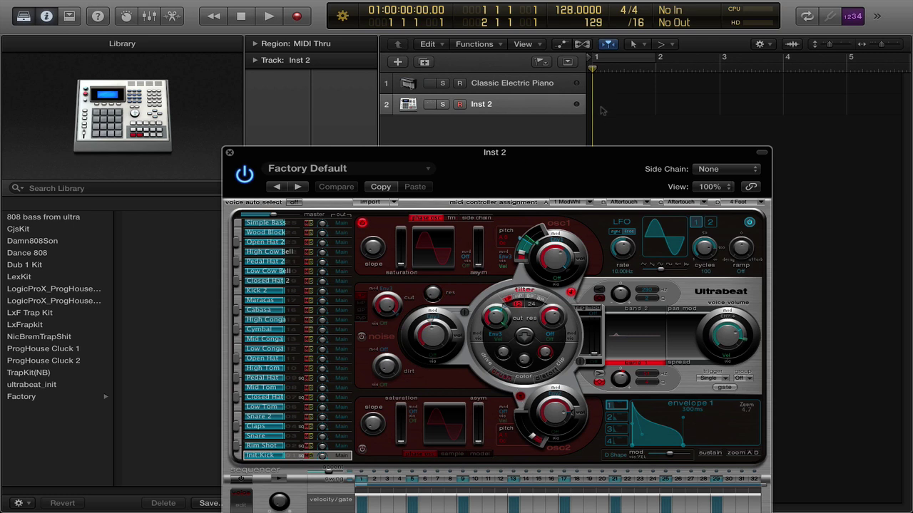
{"action": "right_click", "coordinate": [610, 112]}
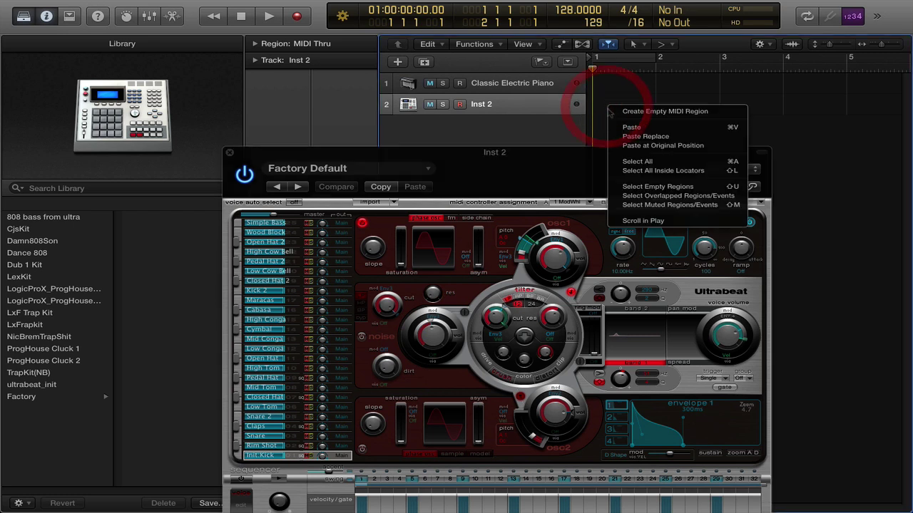
{"action": "left_click", "coordinate": [615, 111]}
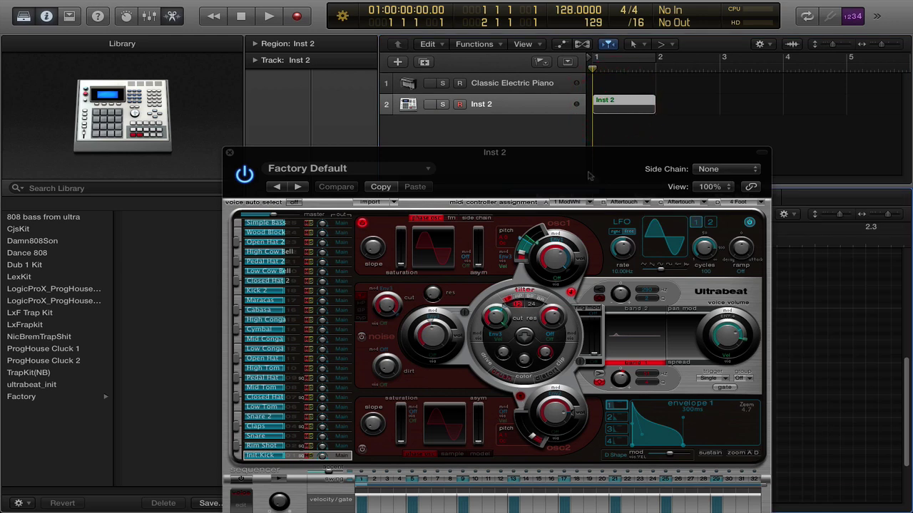
Add four consecutive C1 notes that fill bar 1 of the Inst 2 region, one on each beat
{"action": "left_click_drag", "start_coordinate": [589, 175], "coordinate": [641, 394]}
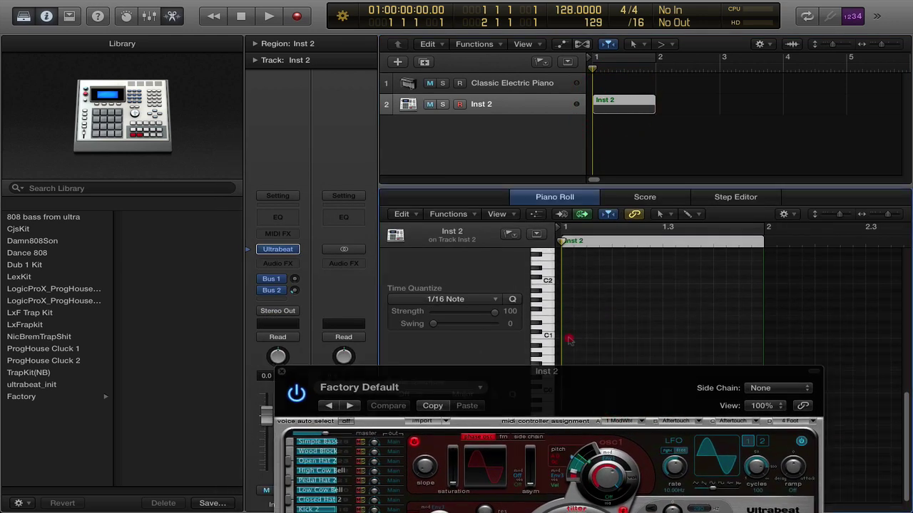
{"action": "double_click", "coordinate": [590, 338]}
{"action": "double_click", "coordinate": [620, 338]}
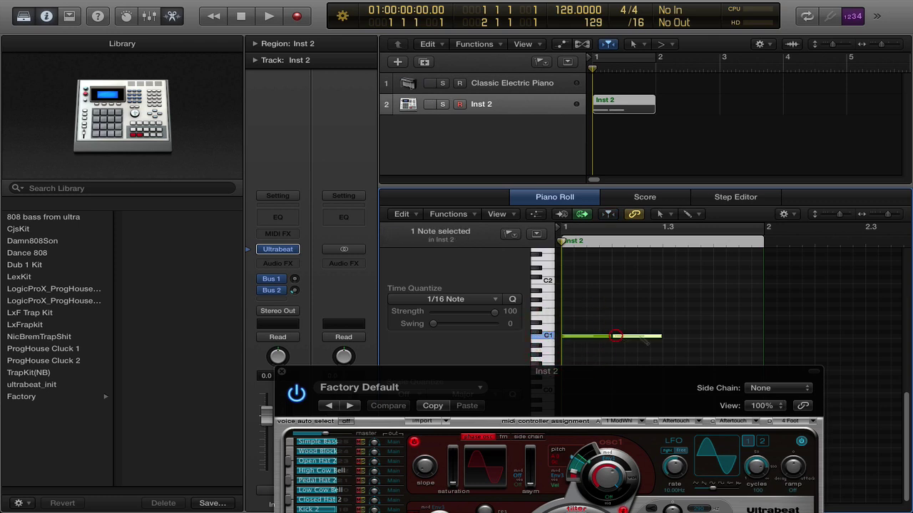
{"action": "double_click", "coordinate": [668, 336]}
{"action": "double_click", "coordinate": [753, 337]}
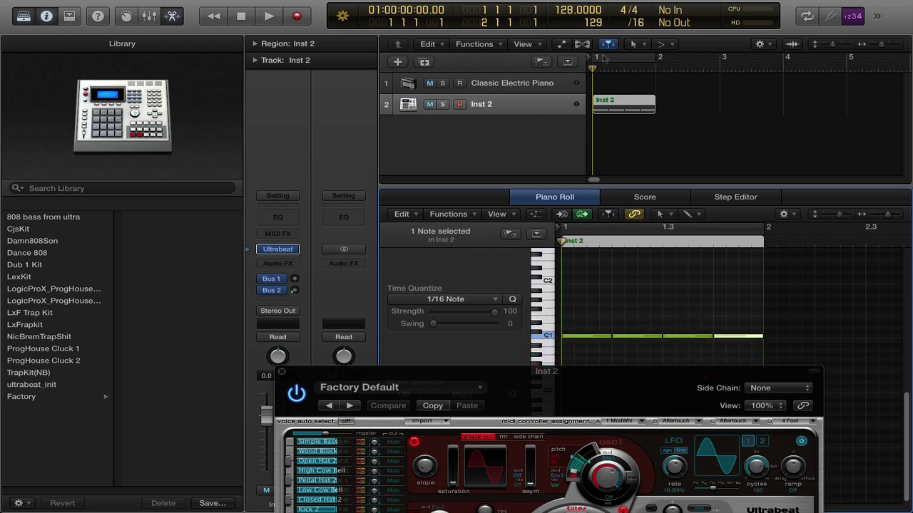
Cycle bar 1 with the Inst 2 track soloed and audition the kick pattern with Ultrabeat in view
{"action": "left_click", "coordinate": [606, 57]}
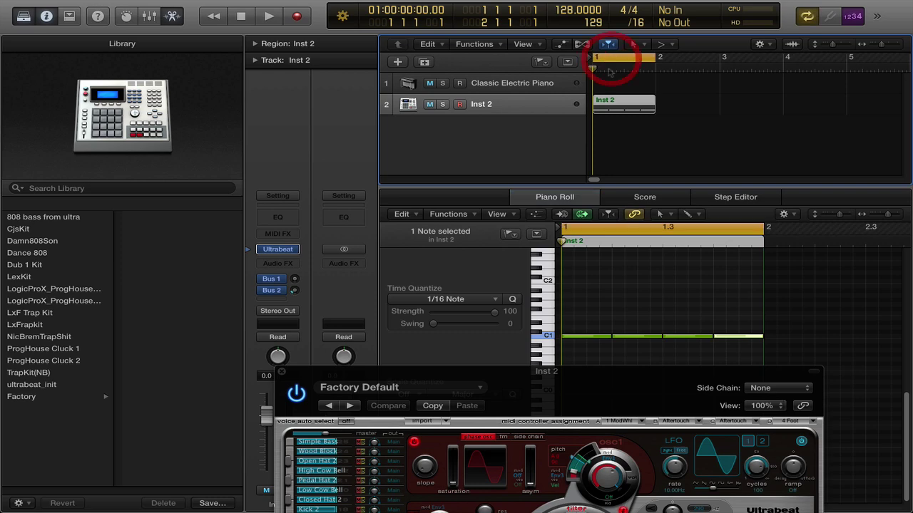
{"action": "left_click", "coordinate": [443, 105]}
{"action": "left_click_drag", "start_coordinate": [604, 406], "coordinate": [538, 82]}
{"action": "key", "text": "space"}
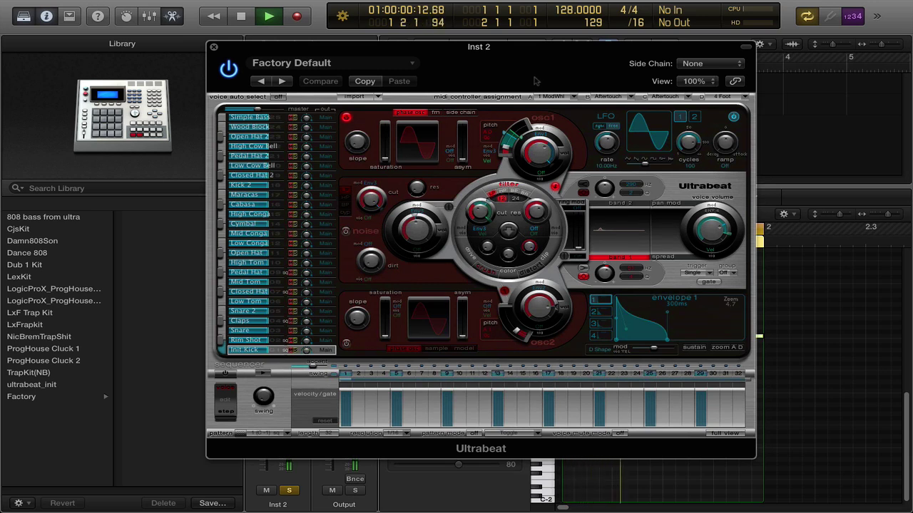
{"action": "key", "text": "space"}
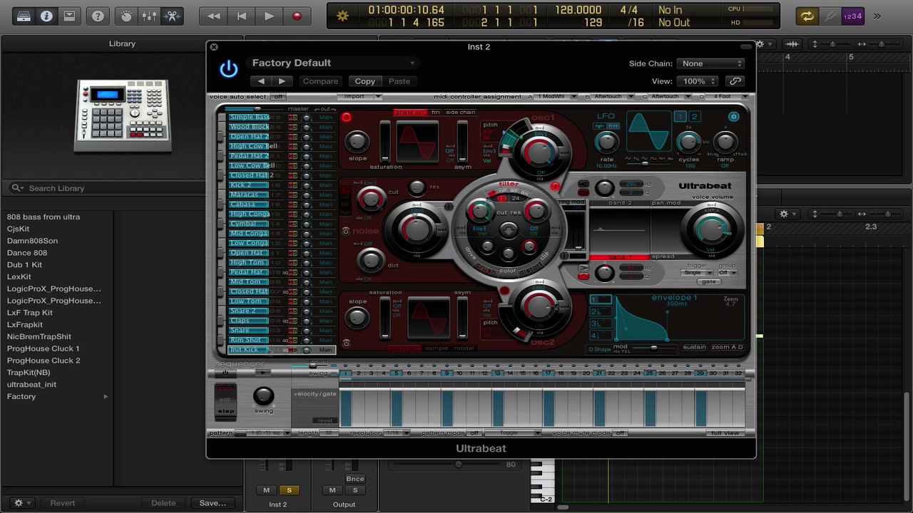
Raise the Init Kick voice's volume to about 9.5 dB and audition the loop
{"action": "left_click_drag", "start_coordinate": [263, 350], "coordinate": [268, 350]}
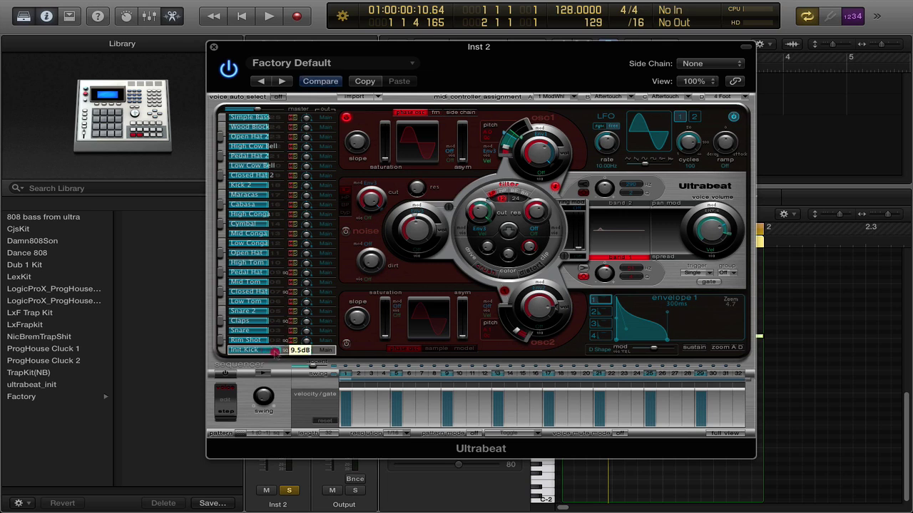
{"action": "left_click_drag", "start_coordinate": [274, 353], "coordinate": [276, 354]}
{"action": "left_click_drag", "start_coordinate": [503, 80], "coordinate": [485, 63]}
{"action": "key", "text": "space"}
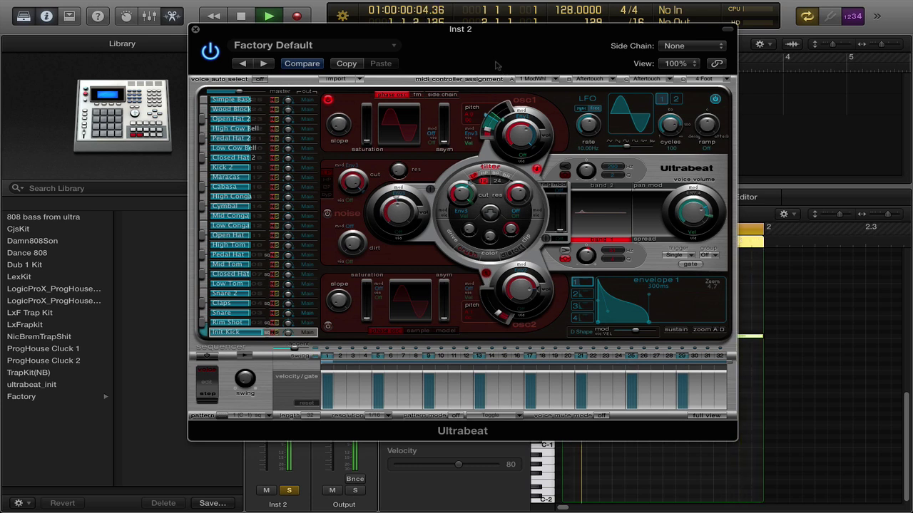
{"action": "key", "text": "space"}
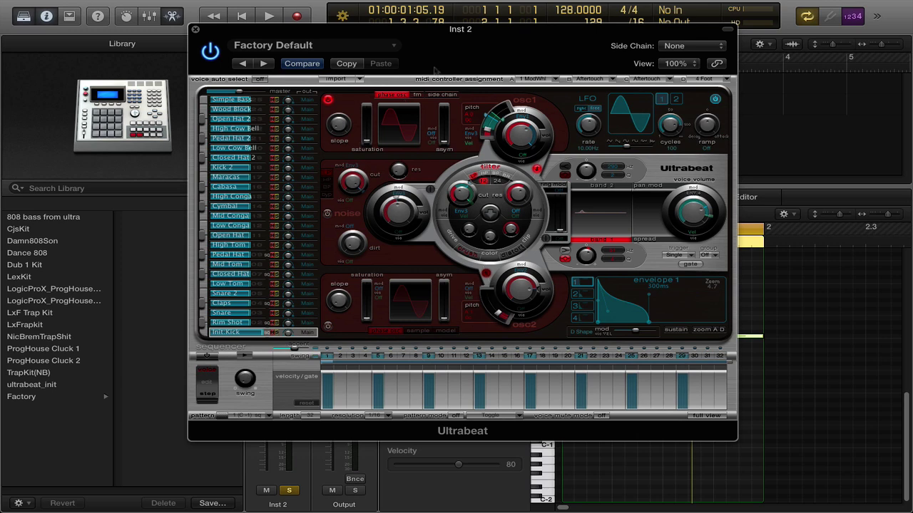
Try different saturation amounts on oscillator 1 and leave it at a low setting while auditioning the kick loop
{"action": "left_click_drag", "start_coordinate": [438, 63], "coordinate": [465, 65]}
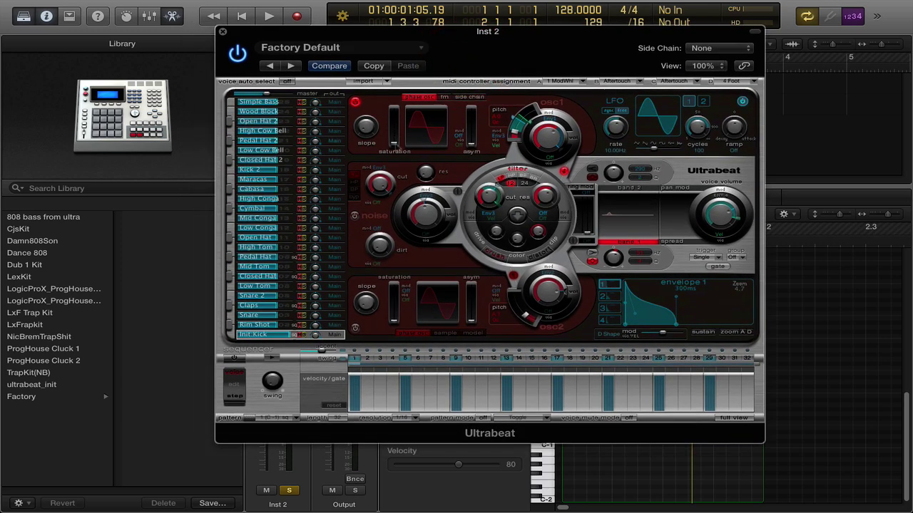
{"action": "key", "text": "space"}
{"action": "left_click_drag", "start_coordinate": [394, 127], "coordinate": [394, 150]}
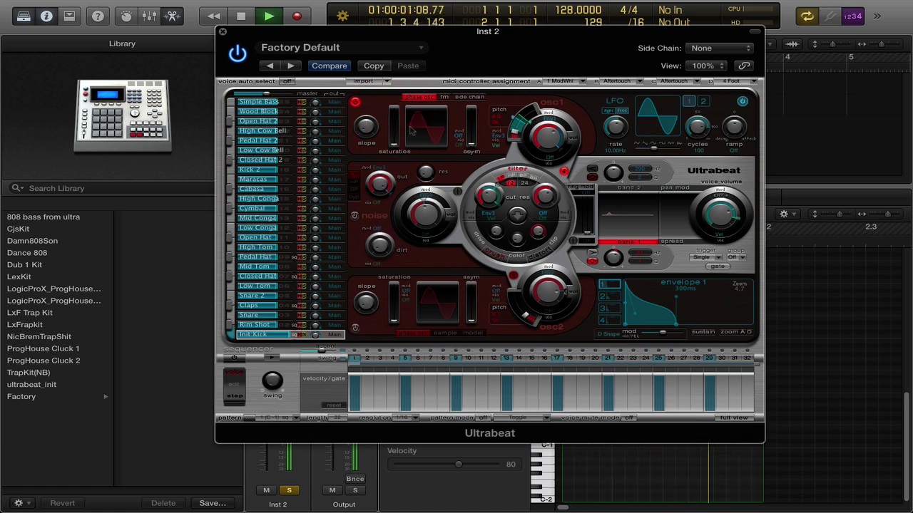
{"action": "key", "text": "space"}
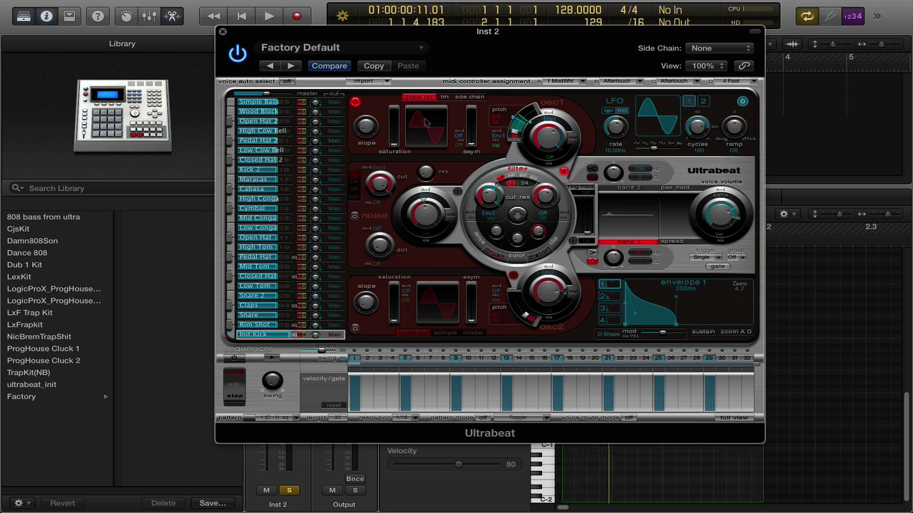
{"action": "left_click_drag", "start_coordinate": [394, 147], "coordinate": [395, 141]}
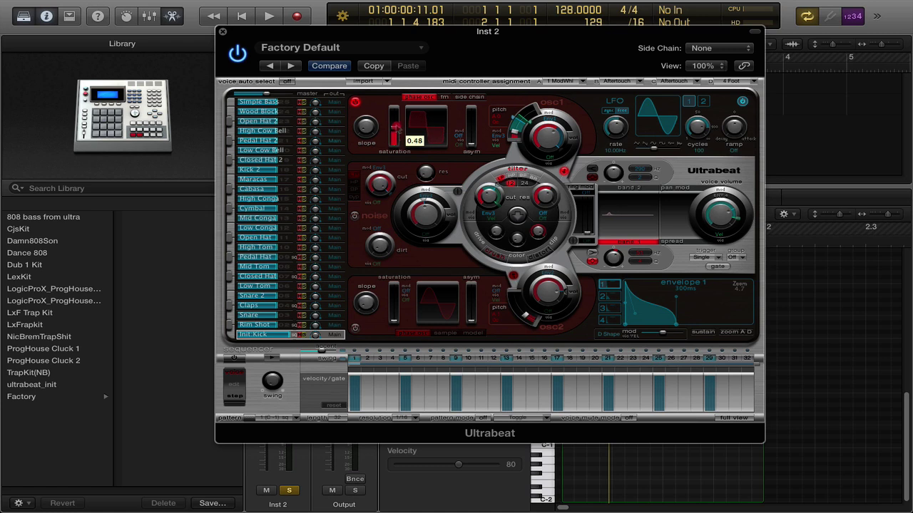
{"action": "left_click_drag", "start_coordinate": [394, 109], "coordinate": [395, 111]}
{"action": "left_click_drag", "start_coordinate": [396, 112], "coordinate": [395, 141]}
{"action": "left_click_drag", "start_coordinate": [481, 45], "coordinate": [482, 87]}
{"action": "key", "text": "space"}
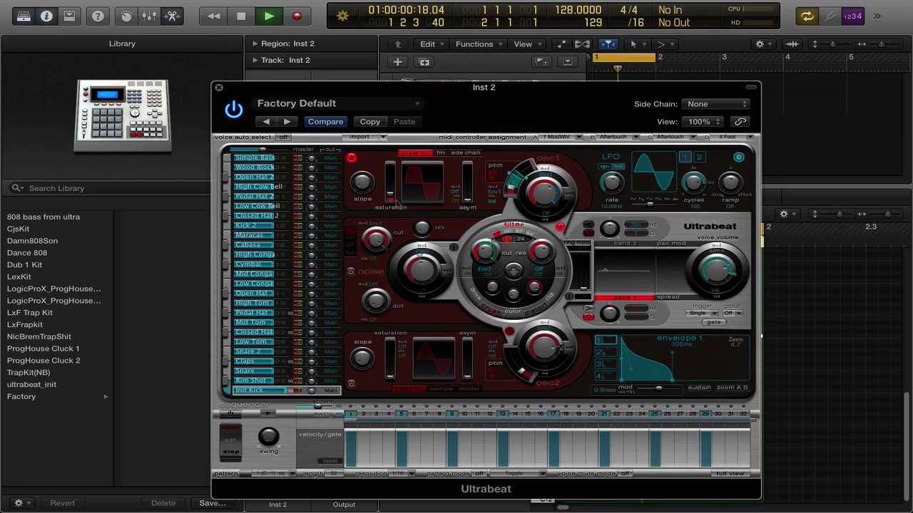
{"action": "left_click", "coordinate": [394, 189]}
{"action": "key", "text": "space"}
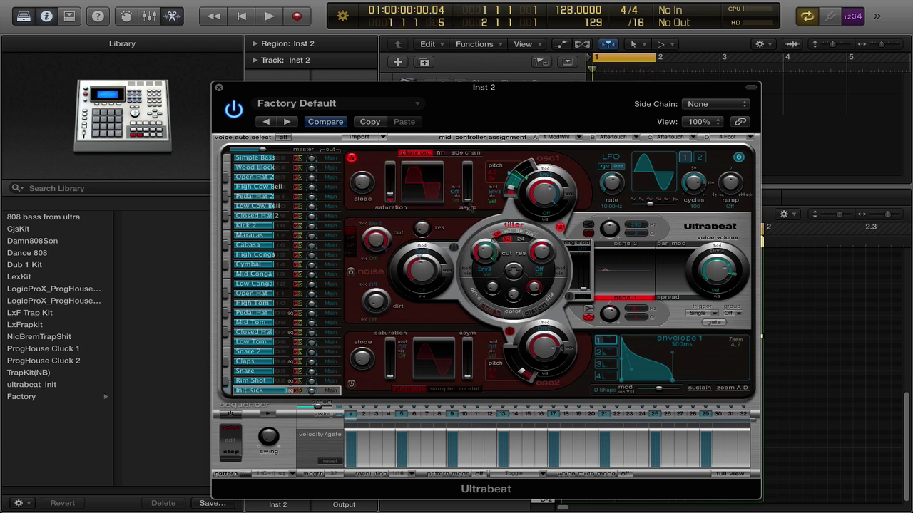
Raise oscillator 1's asymmetry slightly above its minimum while auditioning the kick loop
{"action": "left_click", "coordinate": [468, 200]}
{"action": "mouse_move", "coordinate": [468, 198]}
{"action": "left_mouse_down"}
{"action": "mouse_move", "coordinate": [469, 177]}
{"action": "mouse_move", "coordinate": [467, 196]}
{"action": "left_mouse_up"}
{"action": "key", "text": "space"}
{"action": "key", "text": "space"}
{"action": "left_click_drag", "start_coordinate": [544, 119], "coordinate": [493, 73]}
{"action": "key", "text": "space"}
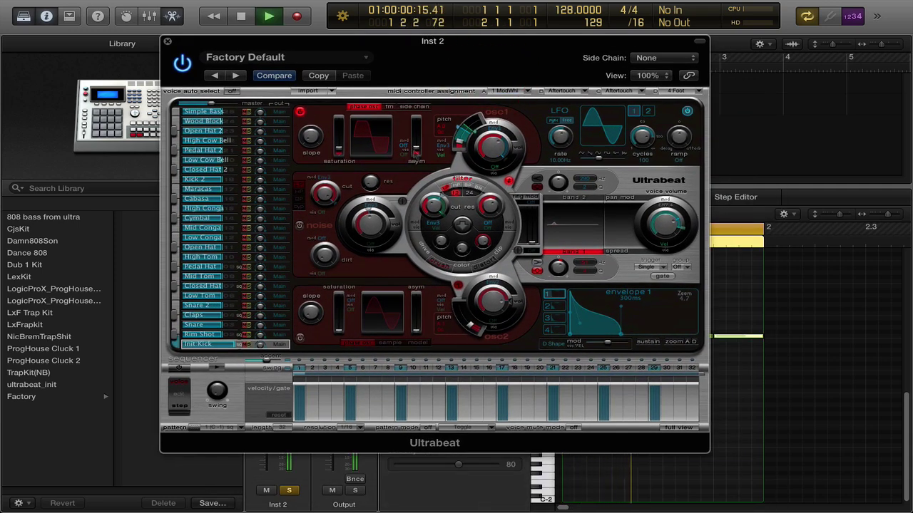
{"action": "left_click_drag", "start_coordinate": [417, 153], "coordinate": [416, 147]}
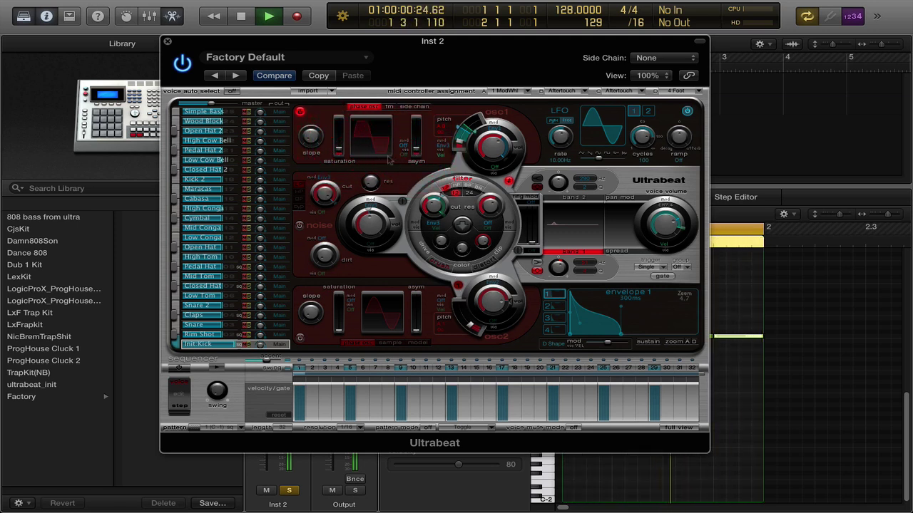
{"action": "key", "text": "space"}
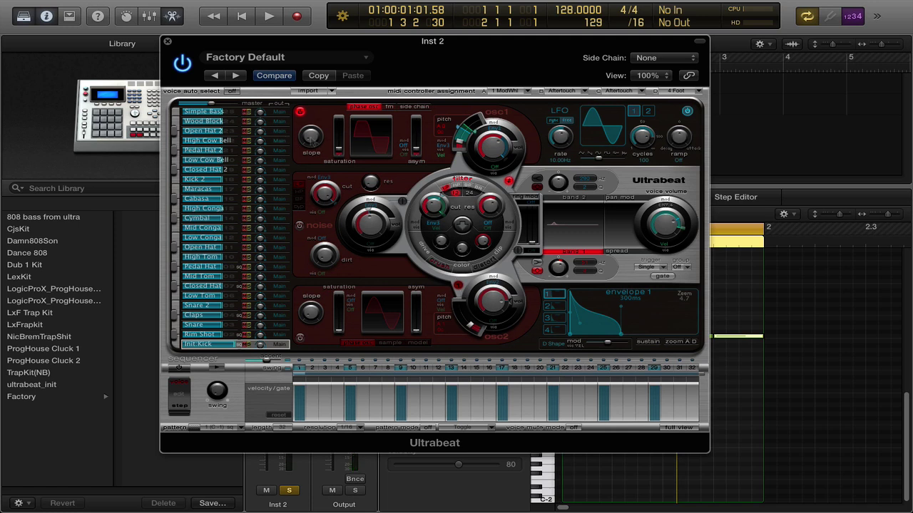
Adjust oscillator 1's slope to about -0.05 while the kick loop plays
{"action": "mouse_move", "coordinate": [310, 142]}
{"action": "left_mouse_down"}
{"action": "mouse_move", "coordinate": [300, 50]}
{"action": "mouse_move", "coordinate": [308, 142]}
{"action": "left_mouse_up"}
{"action": "key", "text": "space"}
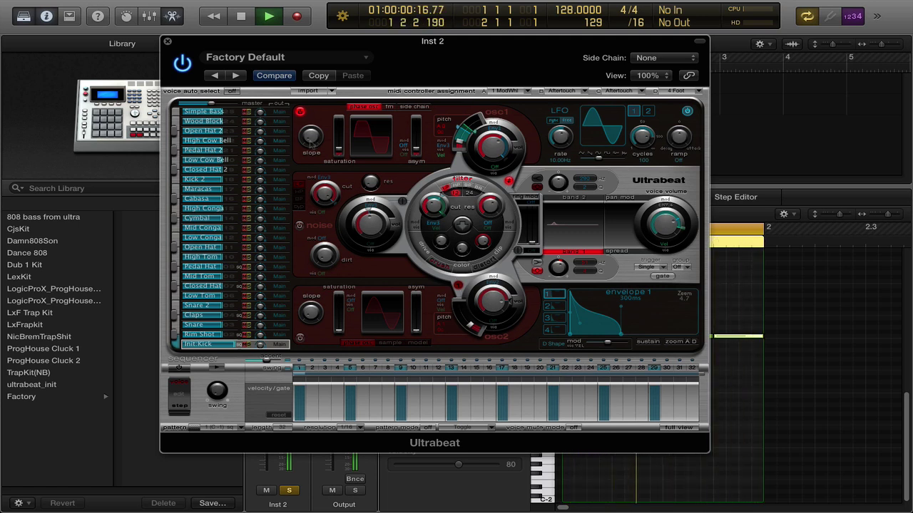
{"action": "mouse_move", "coordinate": [314, 143]}
{"action": "left_mouse_down"}
{"action": "mouse_move", "coordinate": [311, 118]}
{"action": "mouse_move", "coordinate": [315, 160]}
{"action": "left_mouse_up"}
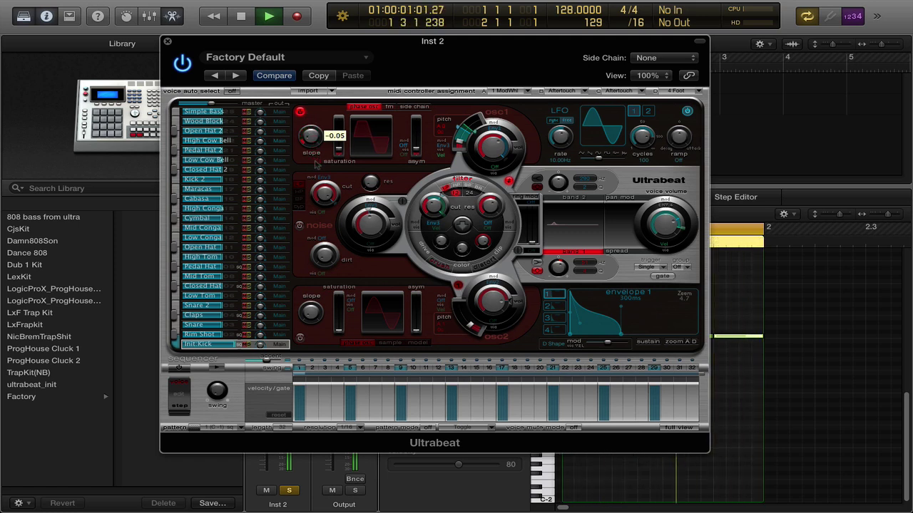
Check oscillator 1's pitch setting and audition the kick loop
{"action": "left_click", "coordinate": [315, 163]}
{"action": "key", "text": "space"}
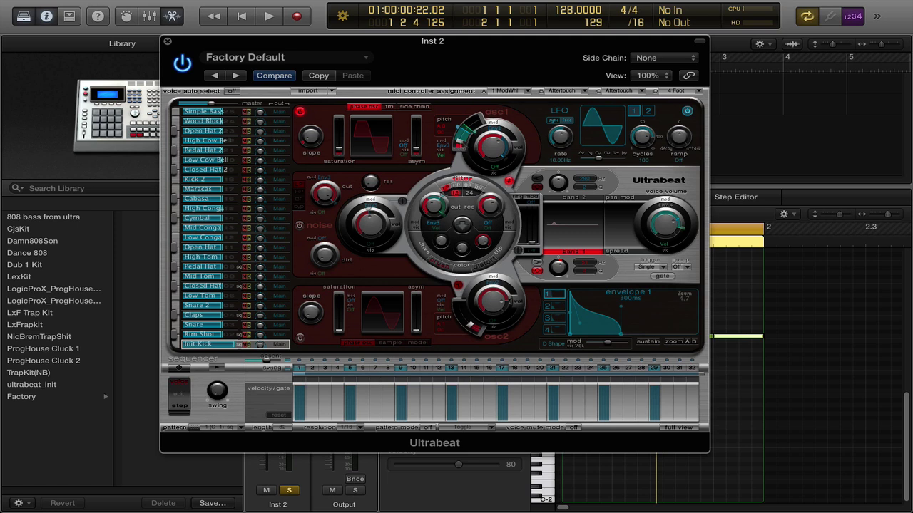
{"action": "mouse_move", "coordinate": [461, 141]}
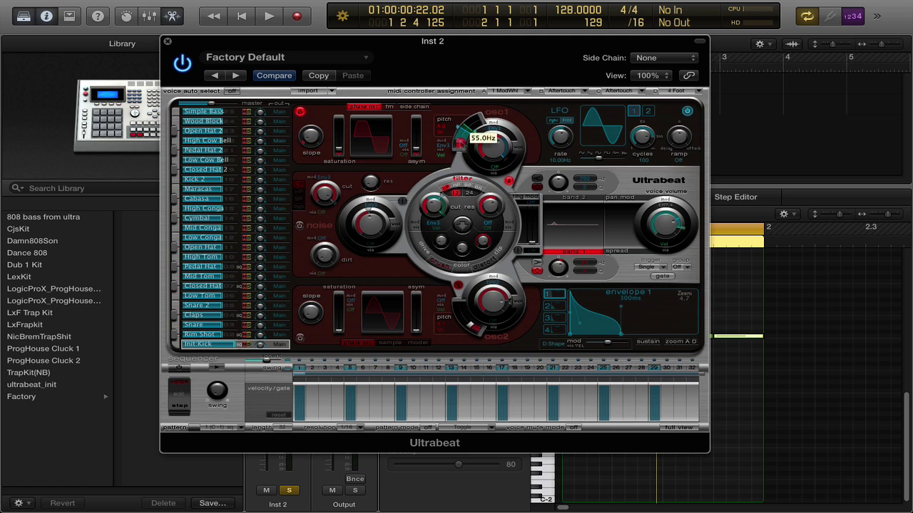
{"action": "left_click_drag", "start_coordinate": [459, 143], "coordinate": [459, 143]}
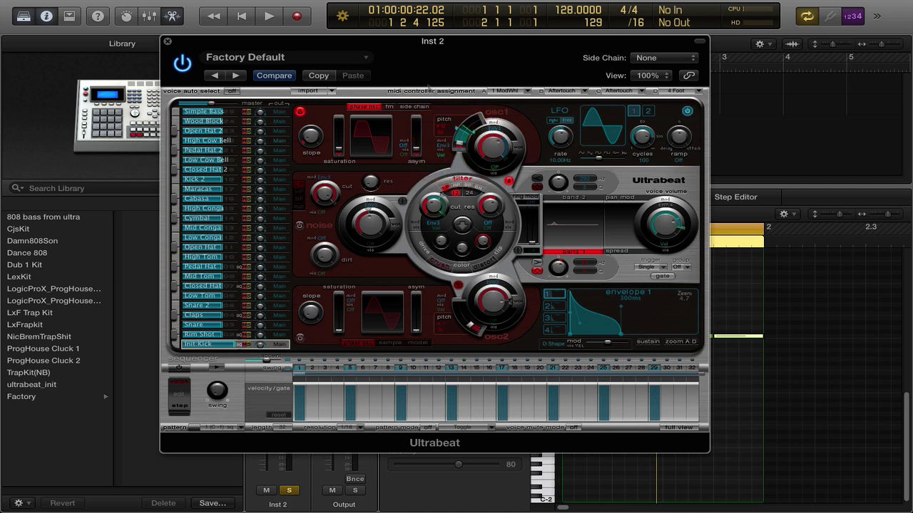
{"action": "key", "text": "space"}
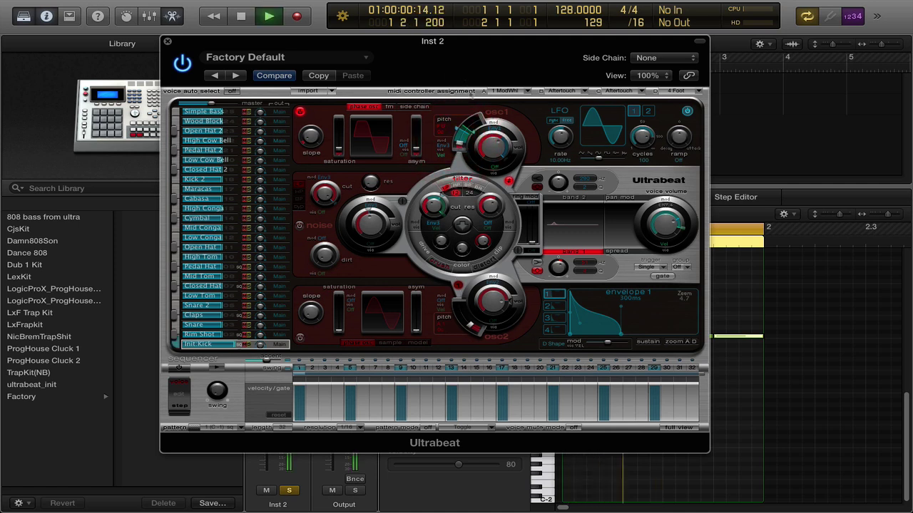
{"action": "key", "text": "space"}
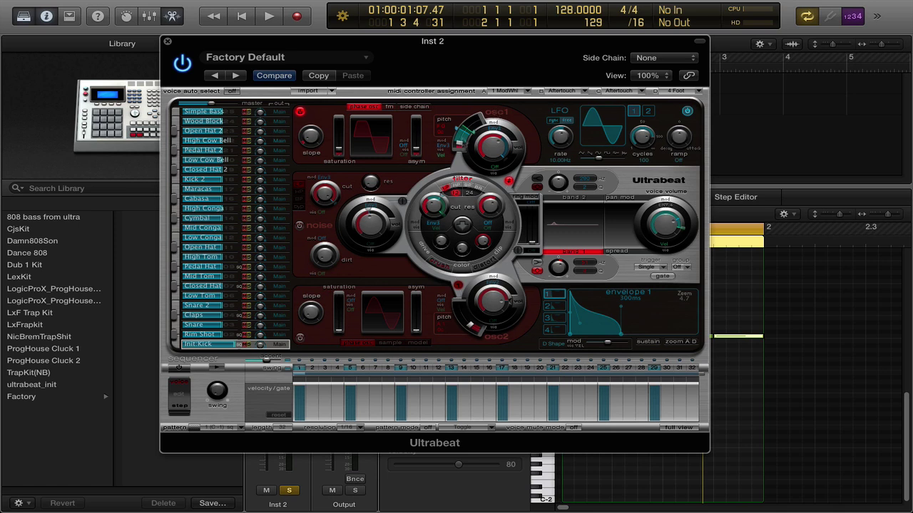
Keep Env3 as oscillator 1's pitch modulation source and set envelope 3's length to about 77 ms while auditioning the loop
{"action": "left_click", "coordinate": [442, 147]}
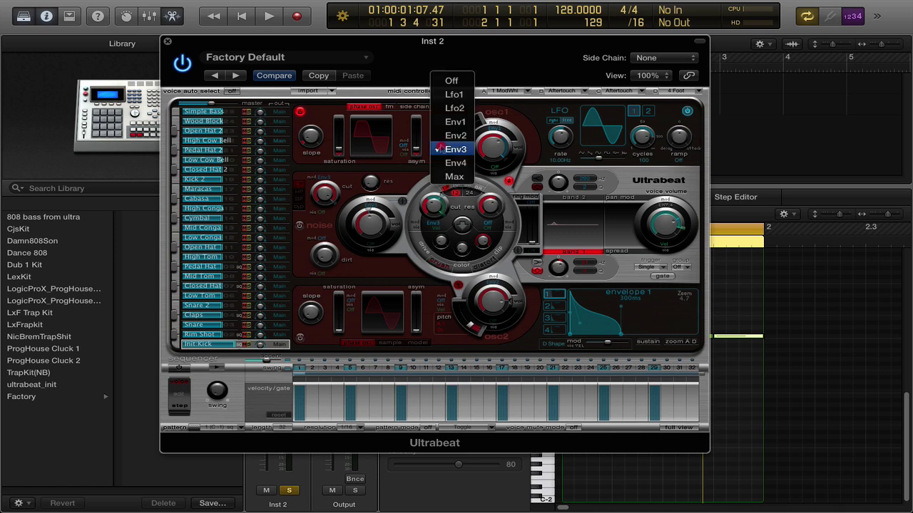
{"action": "left_click", "coordinate": [449, 149]}
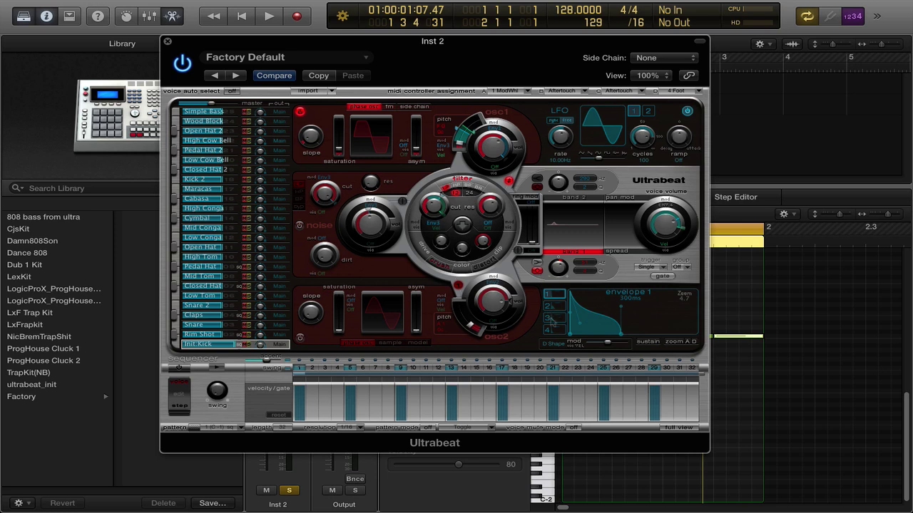
{"action": "left_click", "coordinate": [551, 318]}
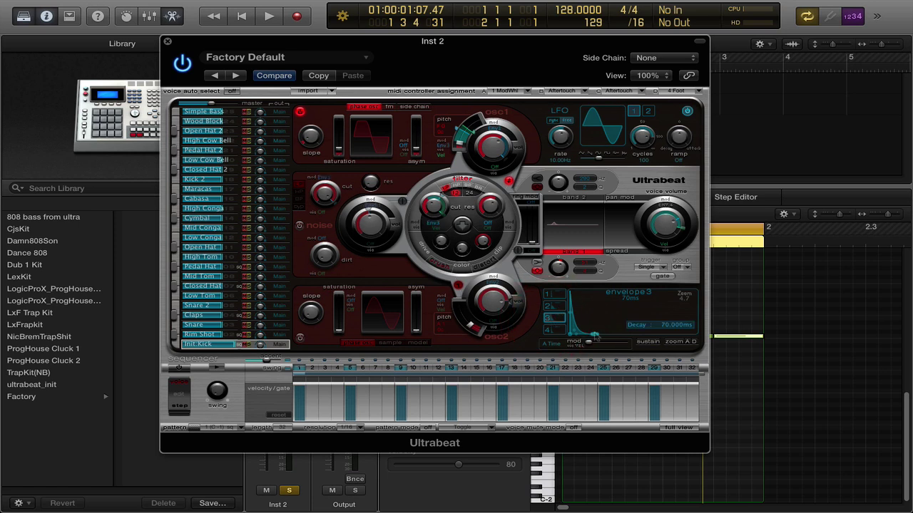
{"action": "key", "text": "space"}
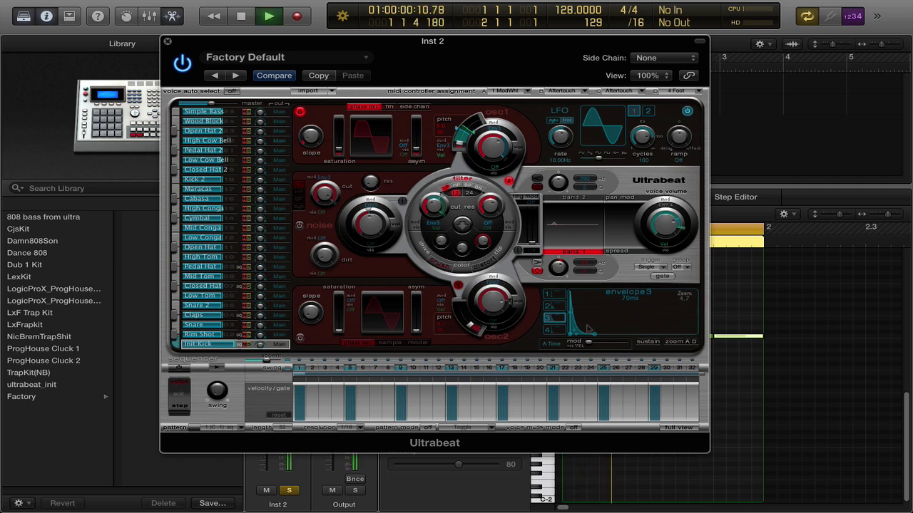
{"action": "left_click", "coordinate": [593, 334]}
{"action": "mouse_move", "coordinate": [594, 334]}
{"action": "left_mouse_down"}
{"action": "mouse_move", "coordinate": [638, 340]}
{"action": "mouse_move", "coordinate": [599, 343]}
{"action": "left_mouse_up"}
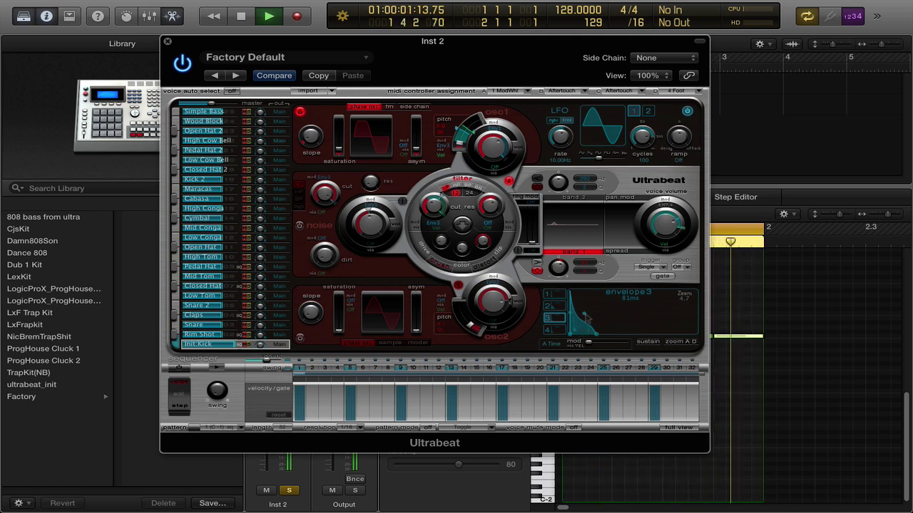
{"action": "left_click_drag", "start_coordinate": [593, 332], "coordinate": [595, 333]}
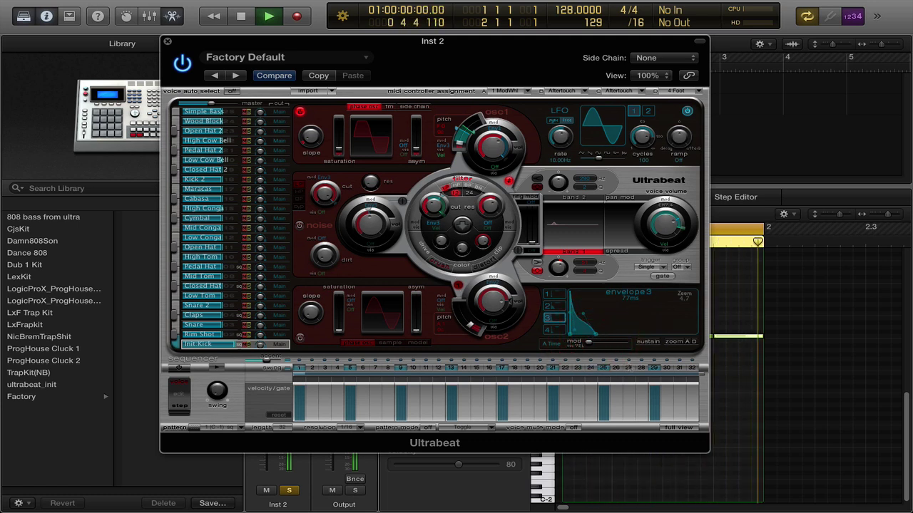
{"action": "key", "text": "space"}
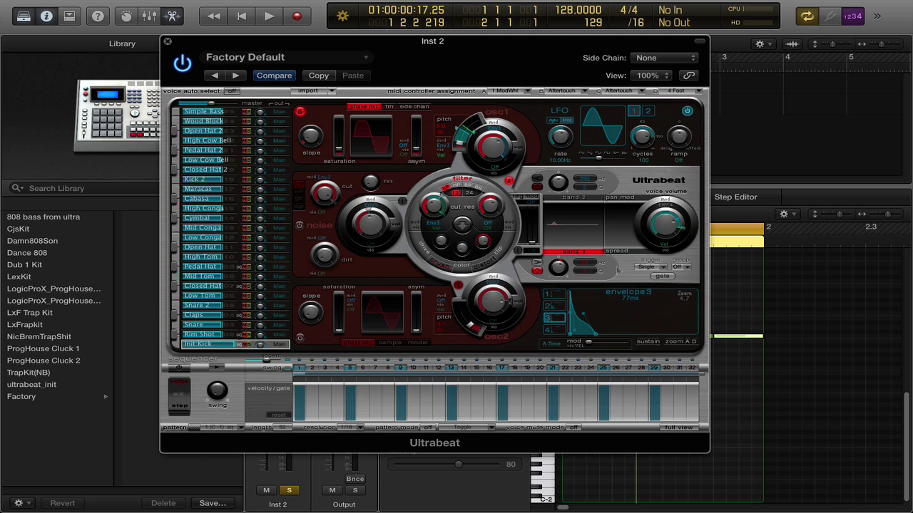
Lengthen the decay of envelope 4 (amp) until the envelope lasts about 2.0 s, auditioning the kick loop
{"action": "left_click", "coordinate": [556, 331]}
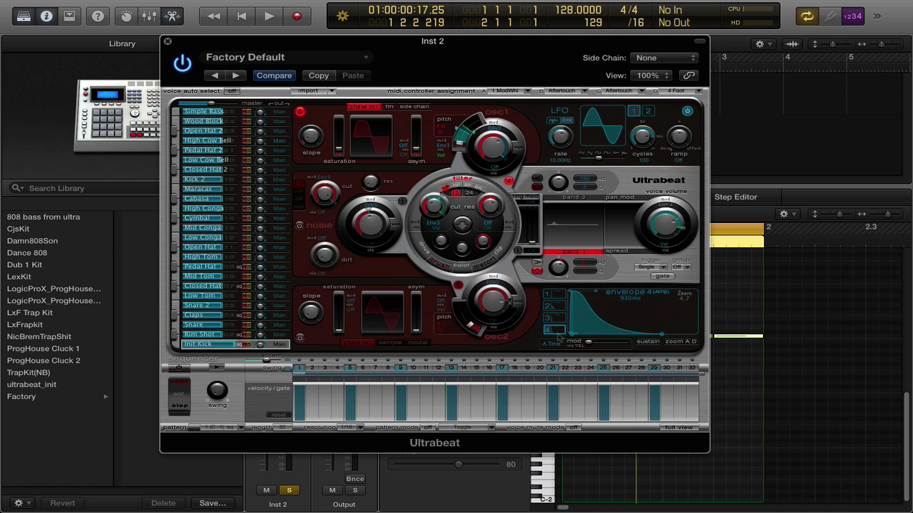
{"action": "mouse_move", "coordinate": [662, 335]}
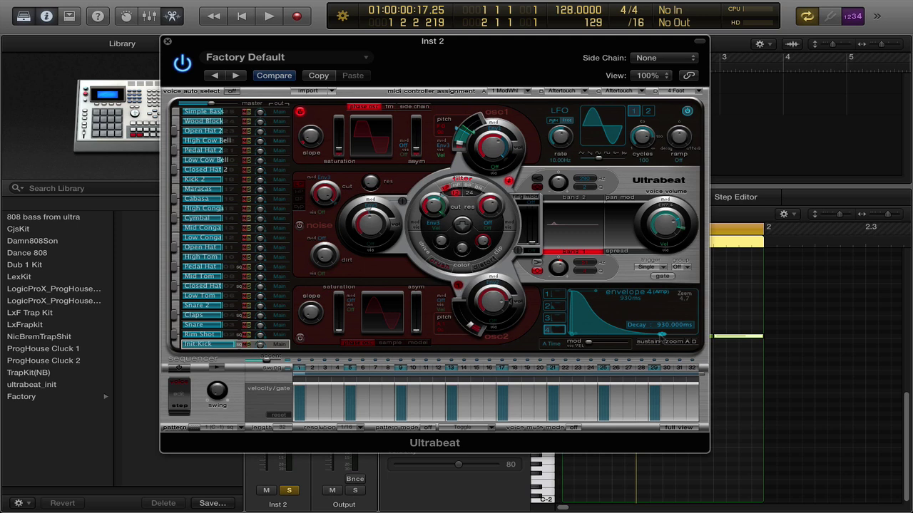
{"action": "key", "text": "space"}
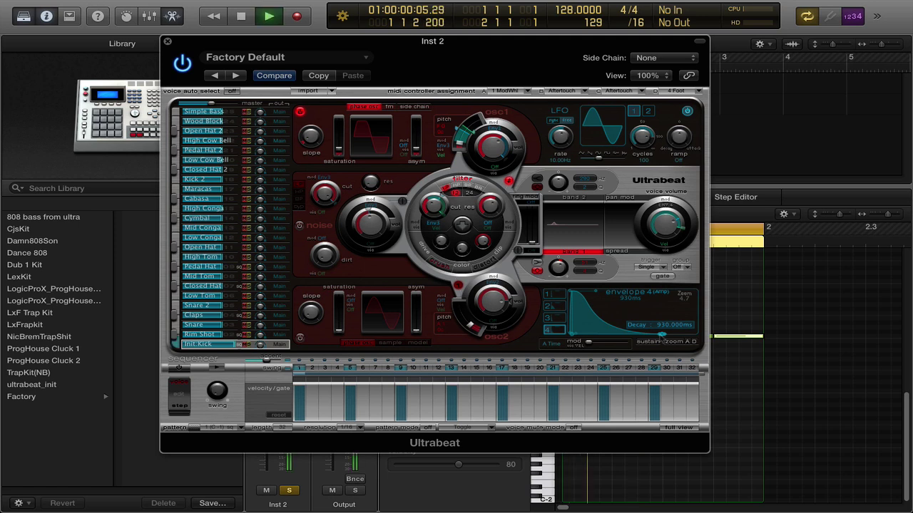
{"action": "left_click_drag", "start_coordinate": [663, 335], "coordinate": [692, 335]}
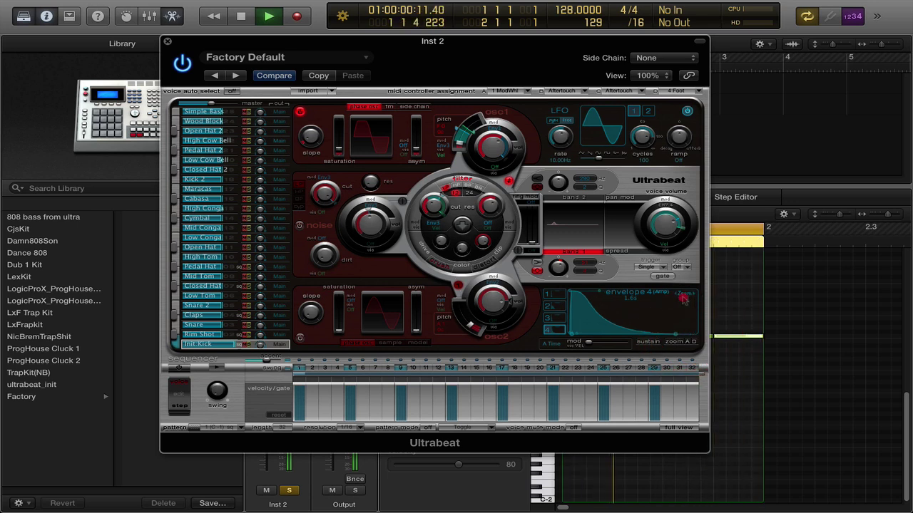
{"action": "left_click_drag", "start_coordinate": [668, 336], "coordinate": [679, 335]}
{"action": "key", "text": "space"}
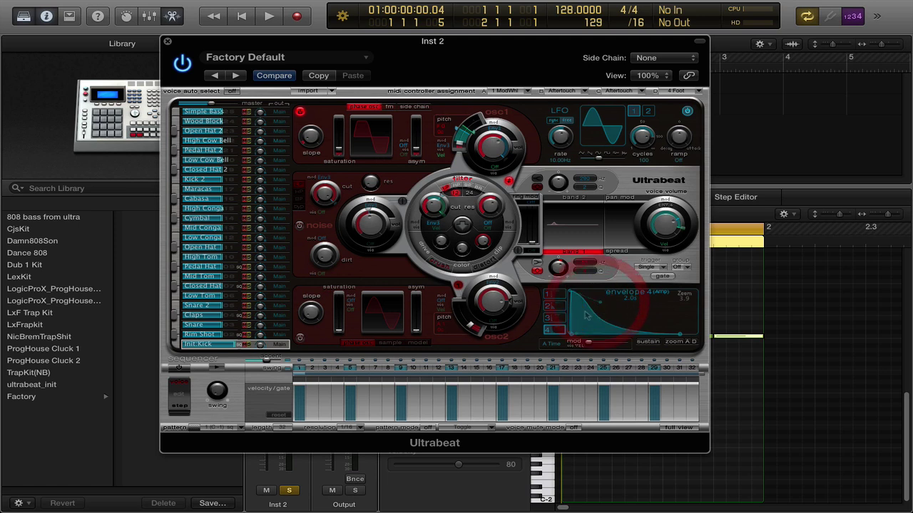
{"action": "key", "text": "space"}
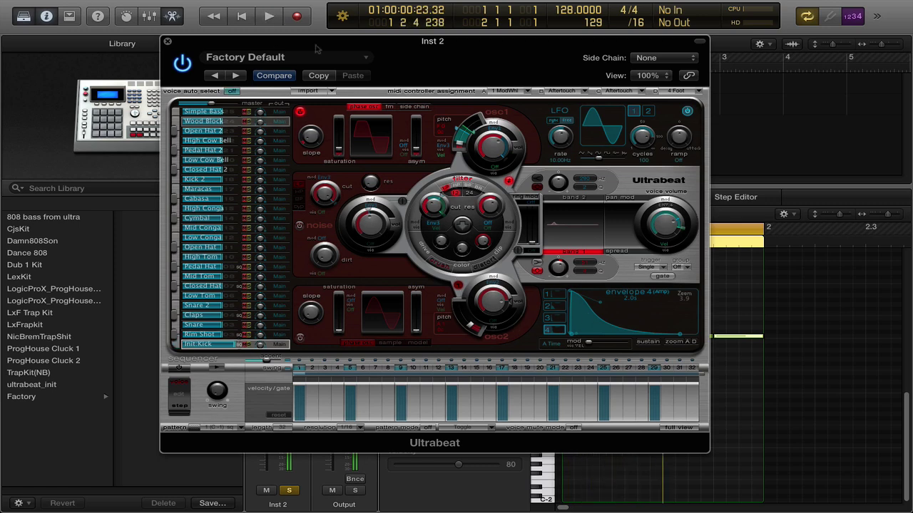
Close the Ultrabeat window and add another software instrument track below Inst 2
{"action": "left_click_drag", "start_coordinate": [410, 67], "coordinate": [489, 83]}
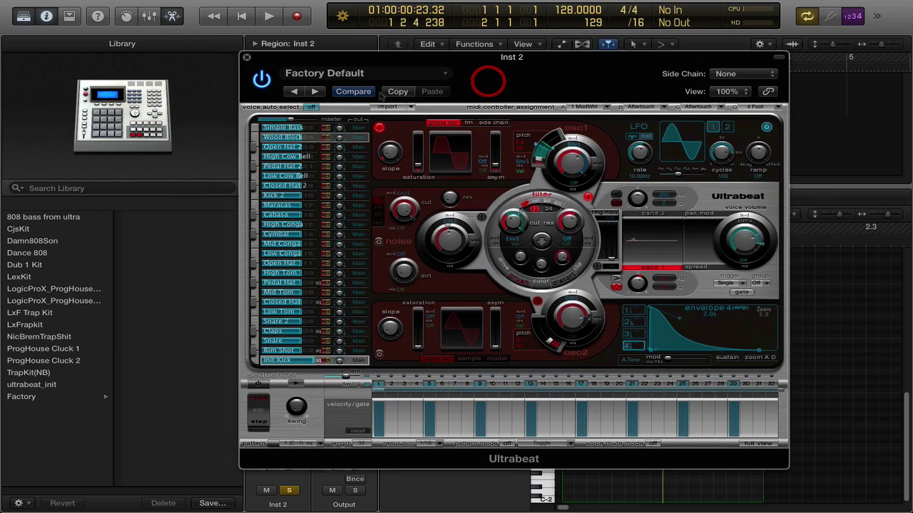
{"action": "left_click", "coordinate": [246, 57]}
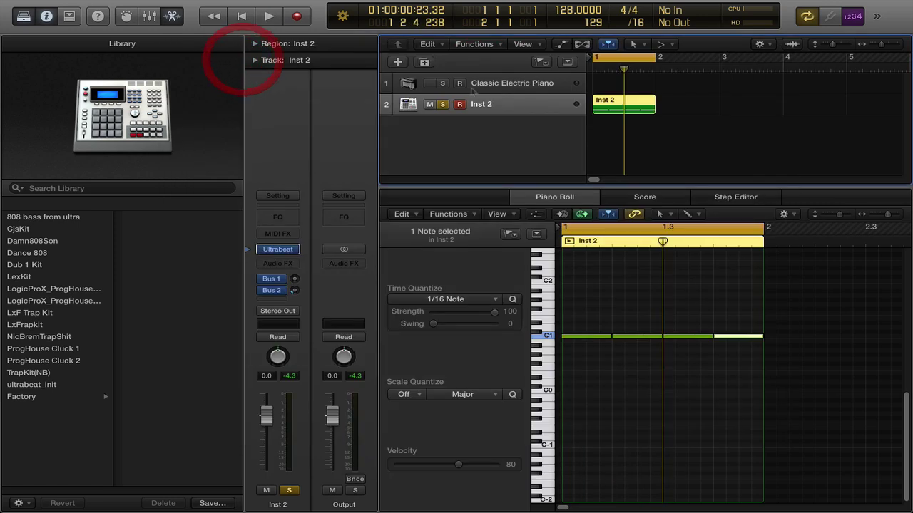
{"action": "left_click", "coordinate": [654, 127]}
{"action": "left_click", "coordinate": [534, 112]}
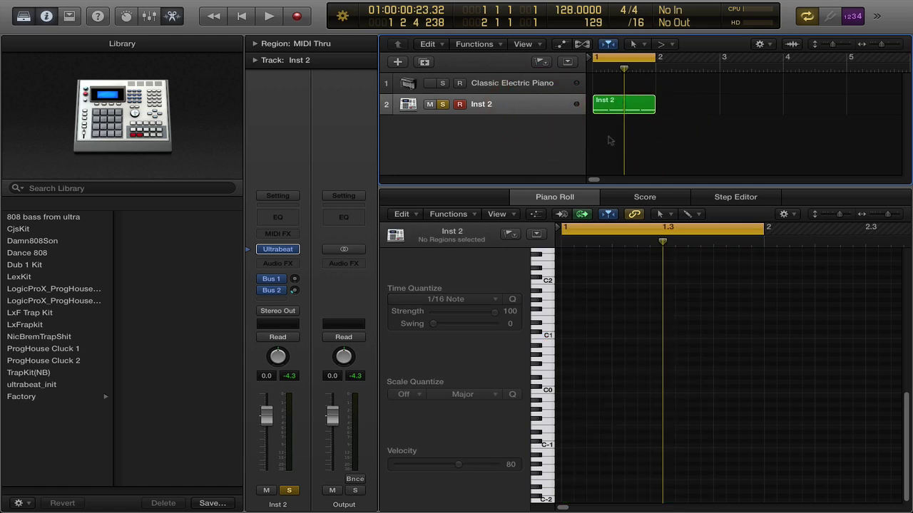
{"action": "left_click", "coordinate": [627, 105]}
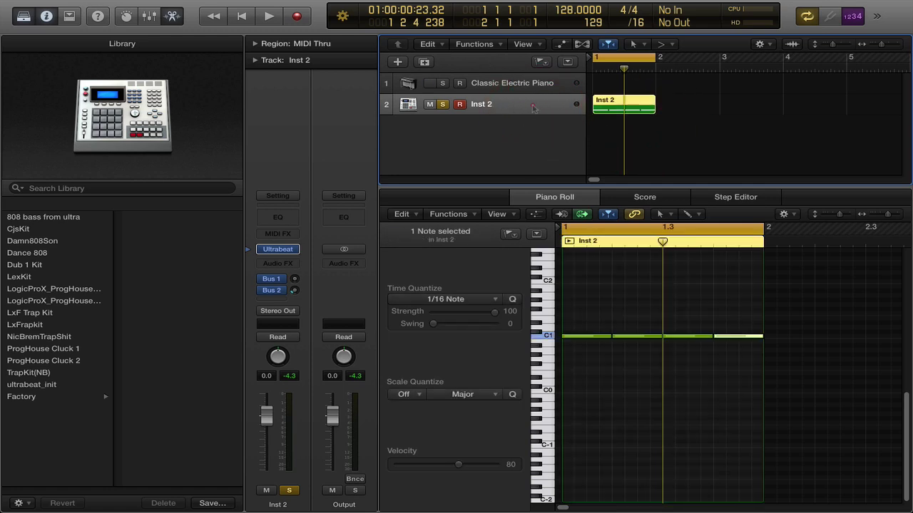
{"action": "double_click", "coordinate": [579, 153]}
{"action": "left_click", "coordinate": [490, 126]}
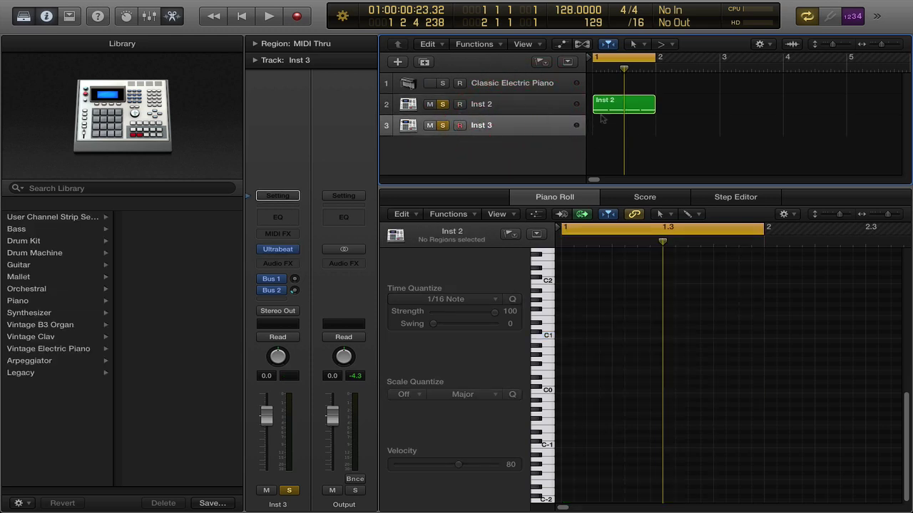
Replace Ultrabeat with the EFM1 FM synth on the Inst 3 track and move its window clear of the track area
{"action": "left_click", "coordinate": [297, 250]}
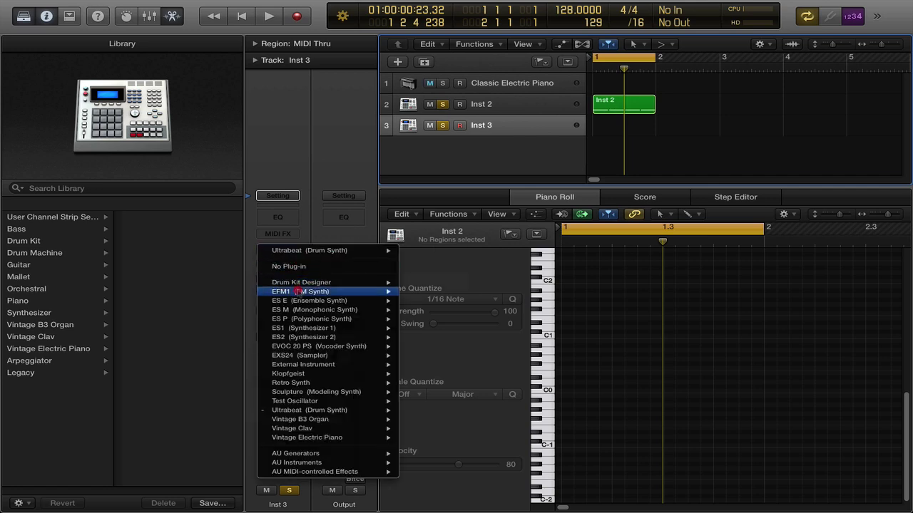
{"action": "mouse_move", "coordinate": [298, 292]}
{"action": "left_click", "coordinate": [406, 291]}
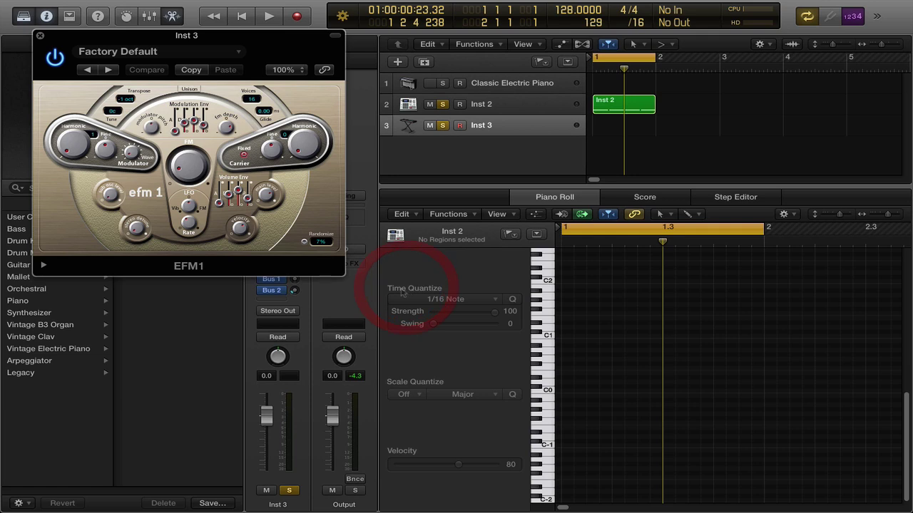
{"action": "left_click_drag", "start_coordinate": [242, 37], "coordinate": [597, 186]}
Copy the one-bar kick region from Inst 2 to the Inst 3 track and turn off solo on Inst 2
{"action": "left_click_drag", "start_coordinate": [610, 99], "coordinate": [606, 119]}
{"action": "left_click", "coordinate": [517, 129]}
{"action": "left_click", "coordinate": [442, 104]}
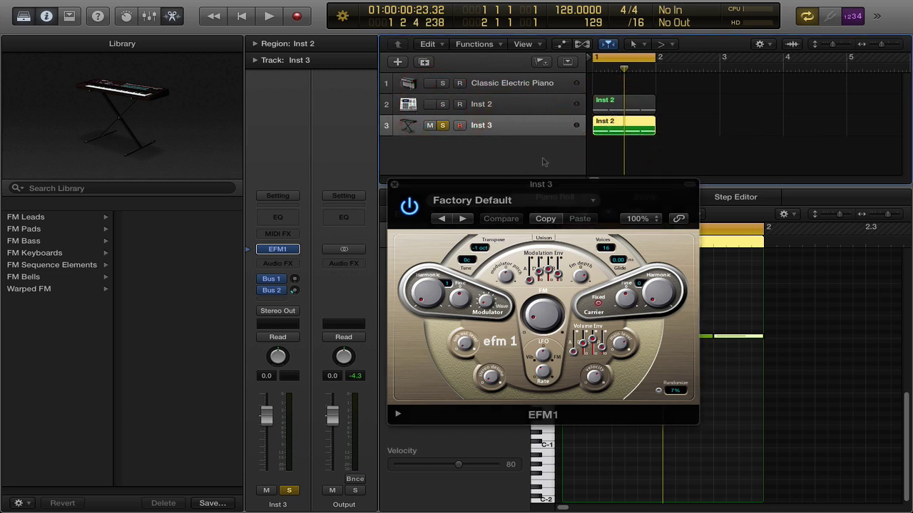
{"action": "left_click", "coordinate": [604, 123]}
{"action": "left_click", "coordinate": [492, 126]}
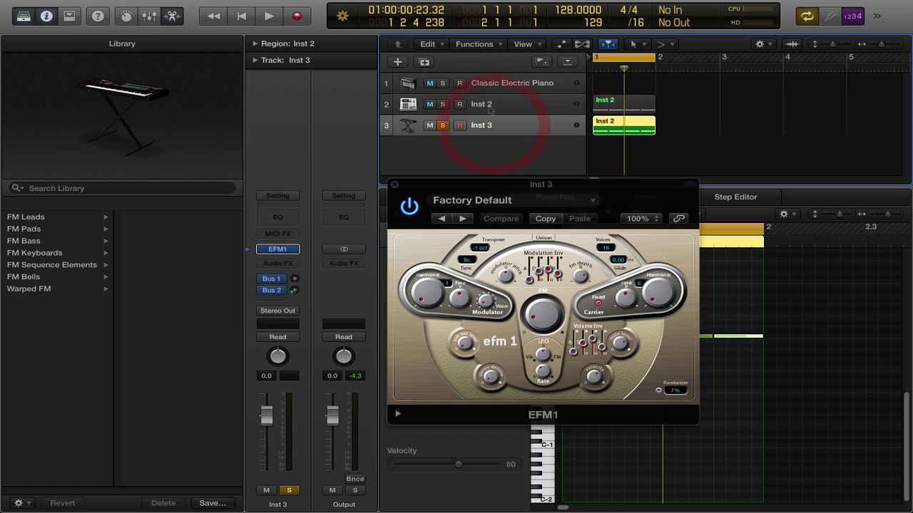
Set EFM1's modulator harmonic to 9 and carrier harmonic to 8, and raise the FM amount slightly while the loop plays
{"action": "left_click_drag", "start_coordinate": [512, 179], "coordinate": [444, 82]}
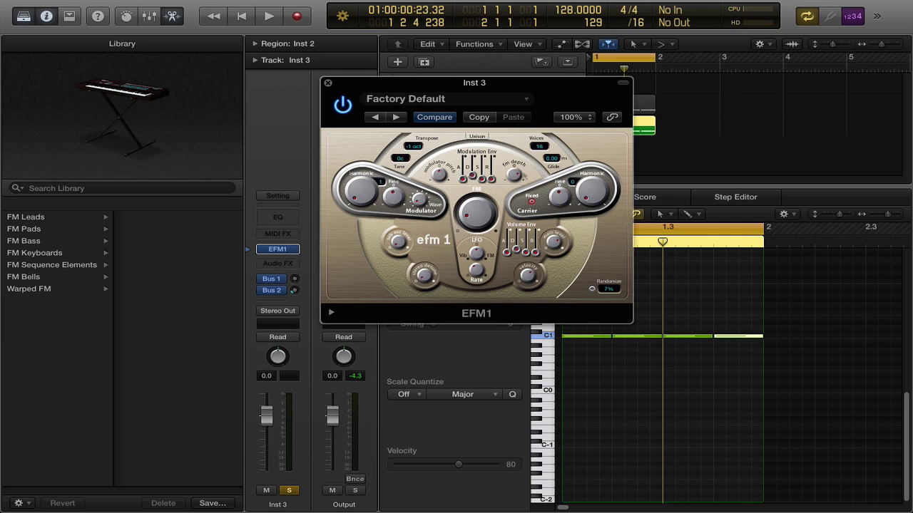
{"action": "left_click_drag", "start_coordinate": [568, 91], "coordinate": [609, 158]}
{"action": "key", "text": "space"}
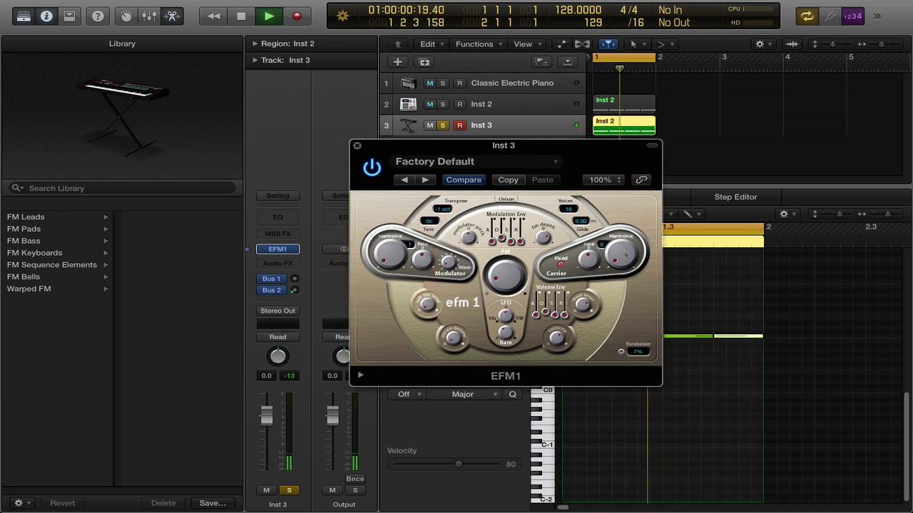
{"action": "left_click_drag", "start_coordinate": [387, 254], "coordinate": [382, 237]}
{"action": "left_click_drag", "start_coordinate": [617, 240], "coordinate": [617, 235]}
{"action": "left_click_drag", "start_coordinate": [508, 271], "coordinate": [509, 273]}
{"action": "left_click_drag", "start_coordinate": [449, 263], "coordinate": [449, 260]}
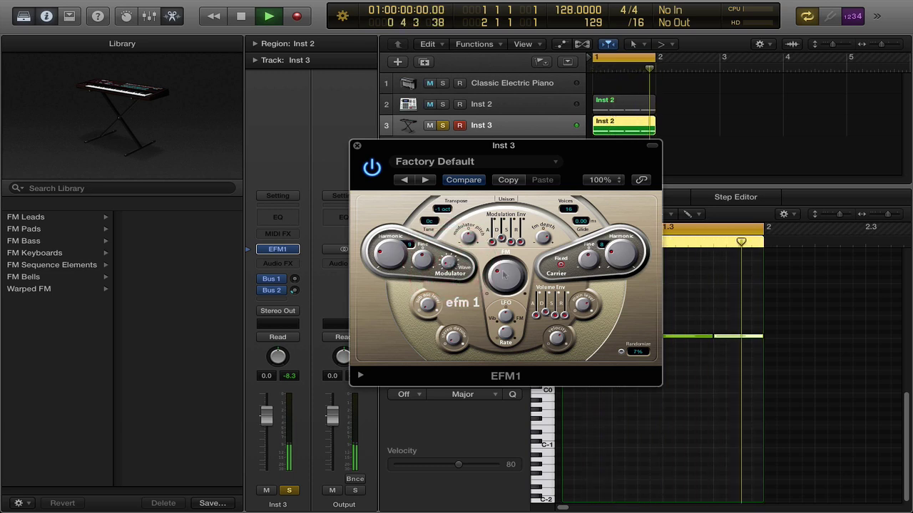
{"action": "key", "text": "space"}
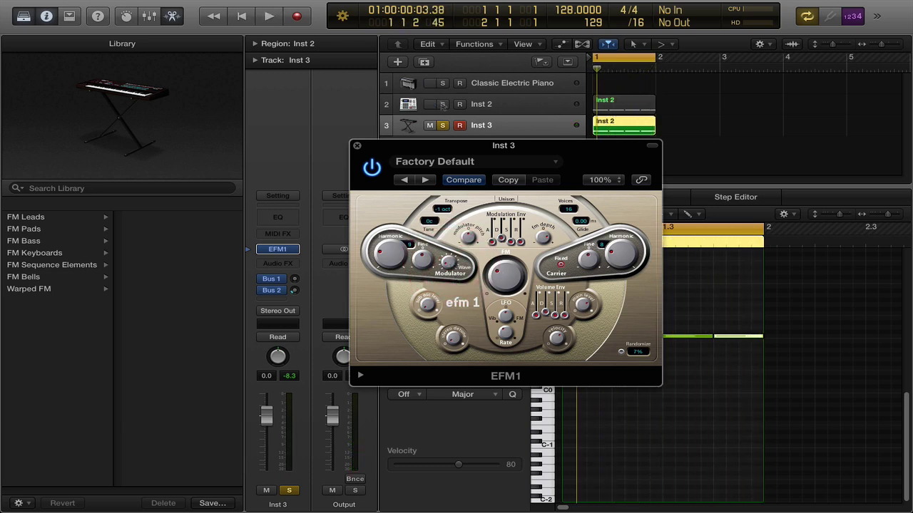
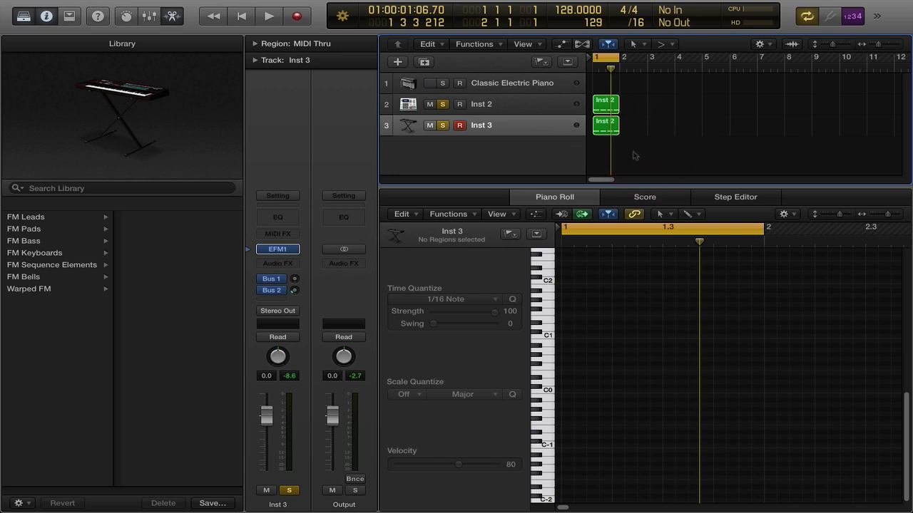
Zoom in on the two kick regions in the arrangement and select the Inst 2 track
{"action": "left_click_drag", "start_coordinate": [619, 130], "coordinate": [603, 92]}
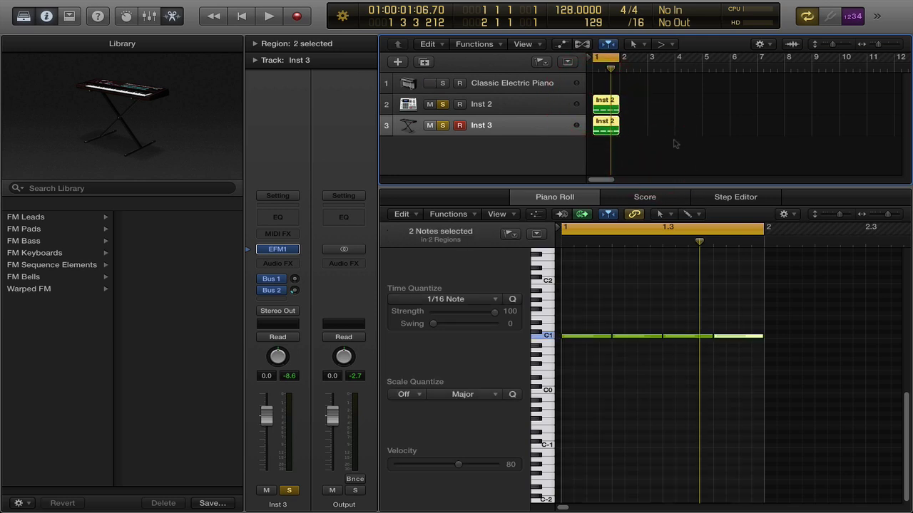
{"action": "scroll", "coordinate": [675, 143], "scroll_direction": "up", "scroll_amount": 3}
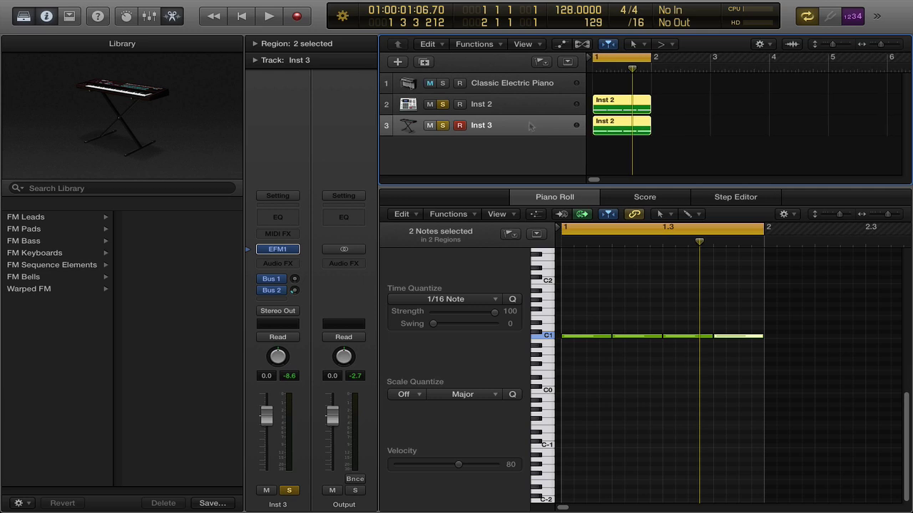
{"action": "left_click_drag", "start_coordinate": [673, 154], "coordinate": [617, 107]}
{"action": "left_click", "coordinate": [506, 105]}
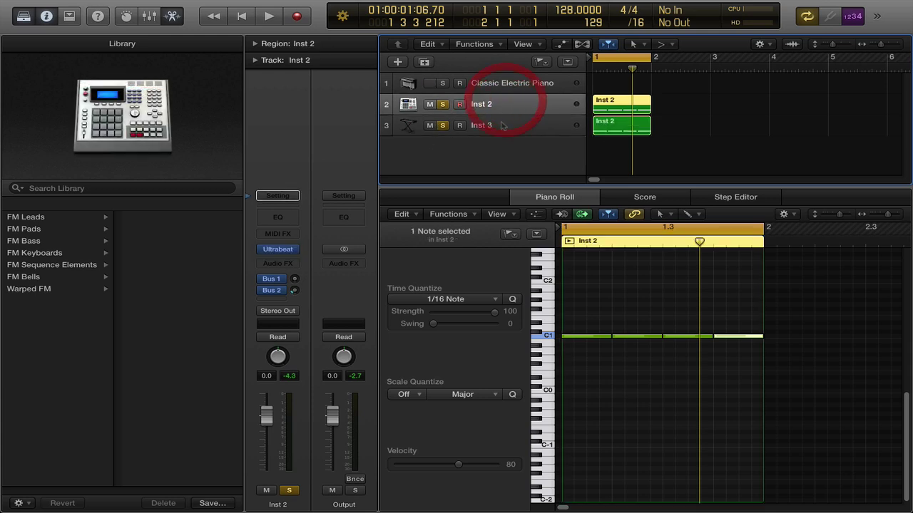
Add a Channel EQ to the Inst 3 track and raise its low-cut frequency to 980 Hz at 12 dB/Oct
{"action": "left_click", "coordinate": [500, 126]}
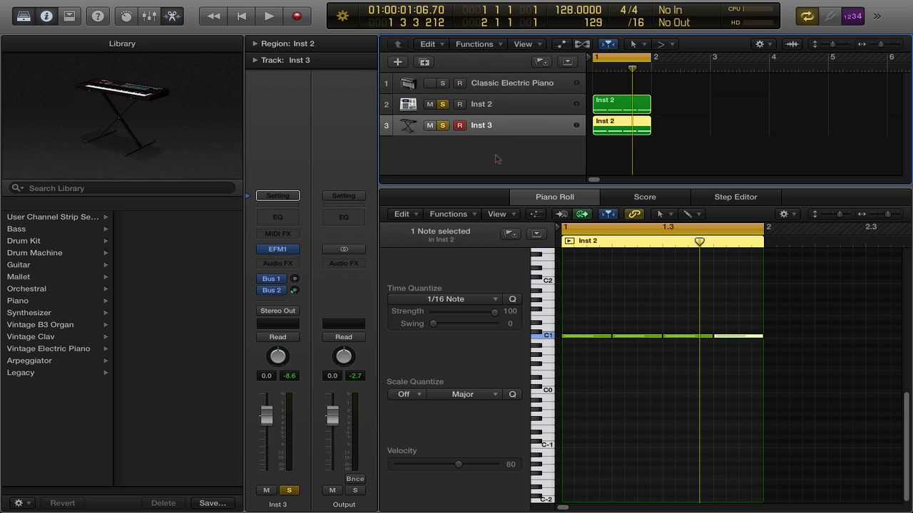
{"action": "left_click", "coordinate": [494, 126]}
{"action": "left_click", "coordinate": [289, 218]}
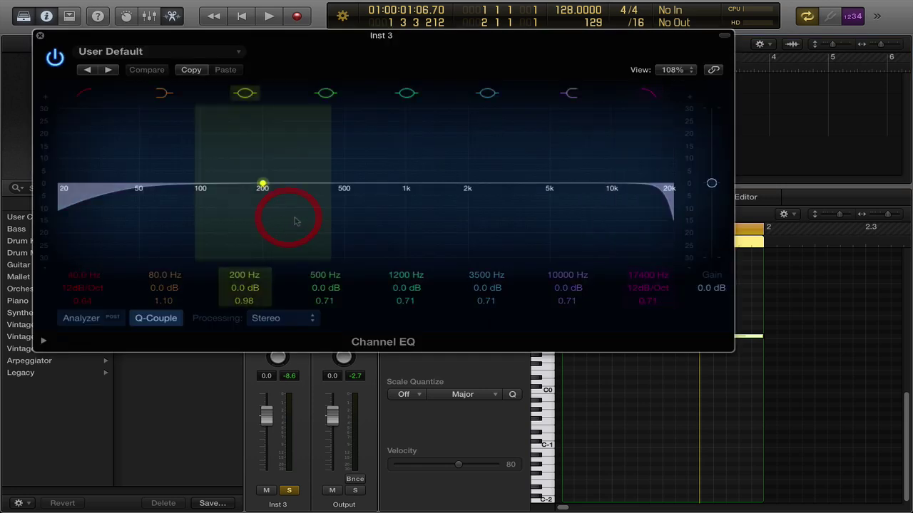
{"action": "left_click_drag", "start_coordinate": [71, 206], "coordinate": [436, 191]}
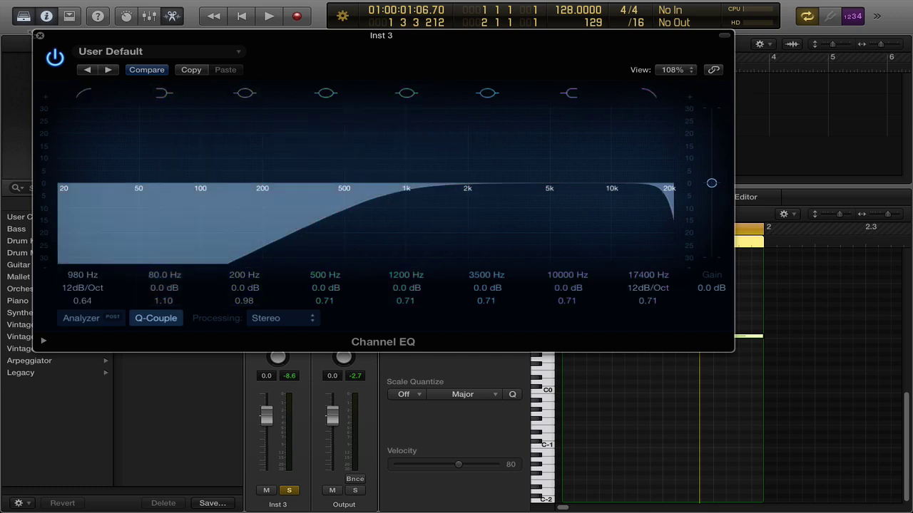
{"action": "left_click", "coordinate": [39, 35]}
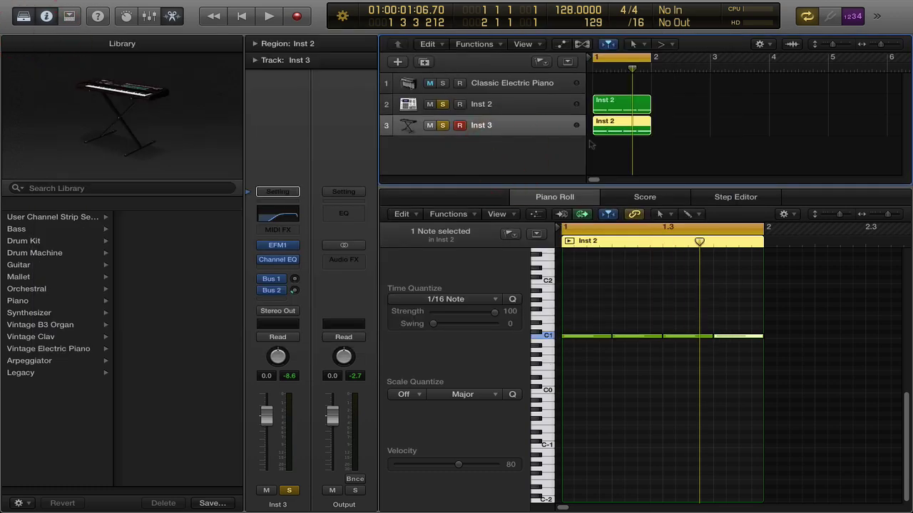
Bounce the Inst 2 and Inst 3 kick regions in place together to a new track, naming the bounce NB_EDMKick_2 and leaving the source regions
{"action": "left_click", "coordinate": [526, 109]}
{"action": "left_click", "coordinate": [533, 130]}
{"action": "left_click", "coordinate": [662, 147]}
{"action": "left_click_drag", "start_coordinate": [658, 150], "coordinate": [622, 109]}
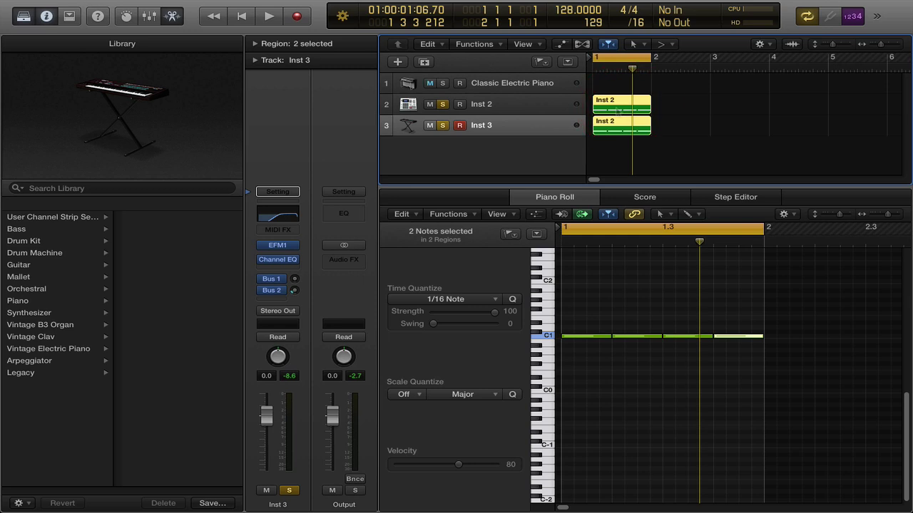
{"action": "right_click", "coordinate": [611, 107]}
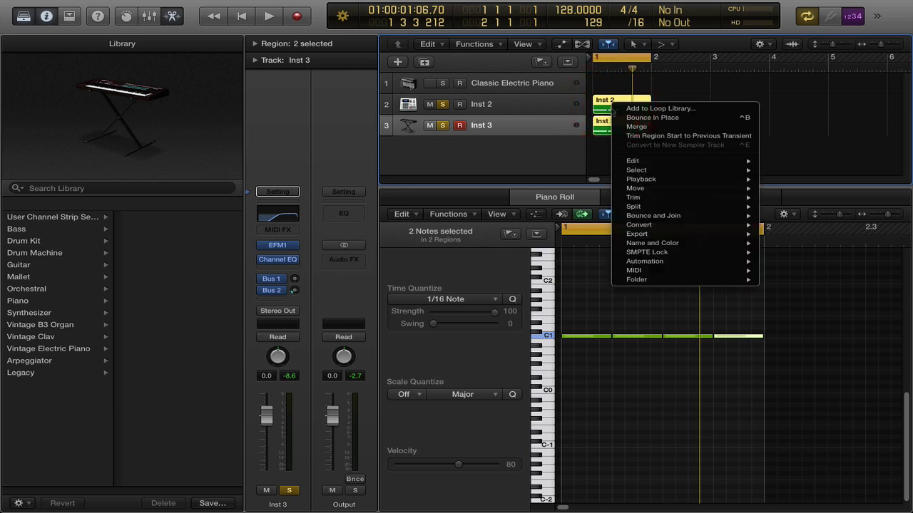
{"action": "mouse_move", "coordinate": [630, 218]}
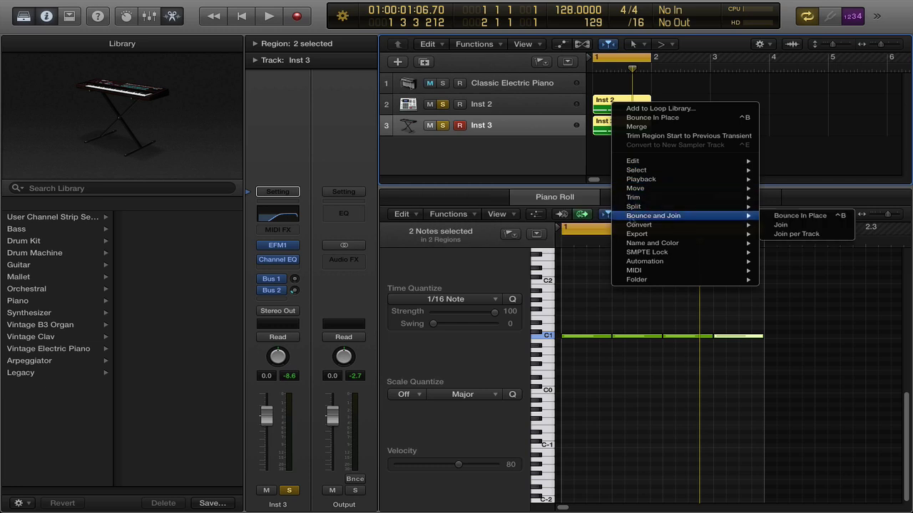
{"action": "left_click", "coordinate": [842, 216]}
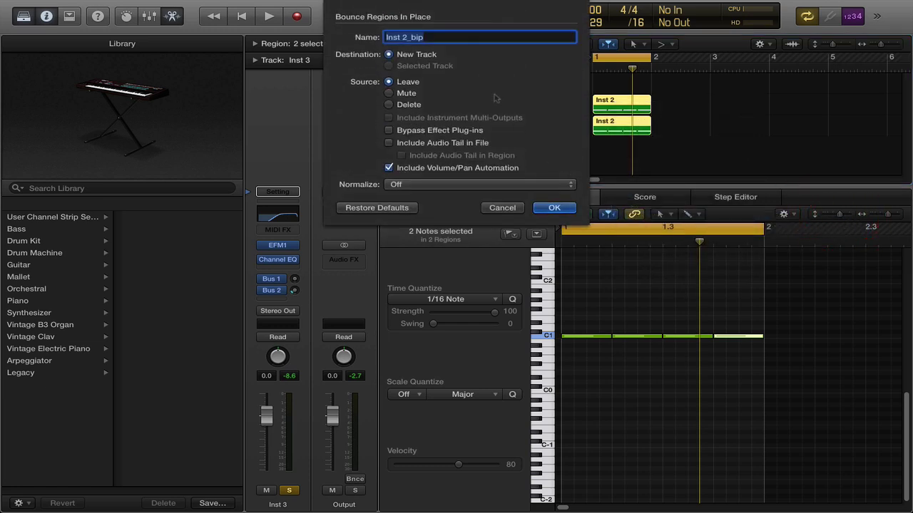
{"action": "type", "text": "NB_EDMKick_2"}
{"action": "left_click", "coordinate": [560, 211]}
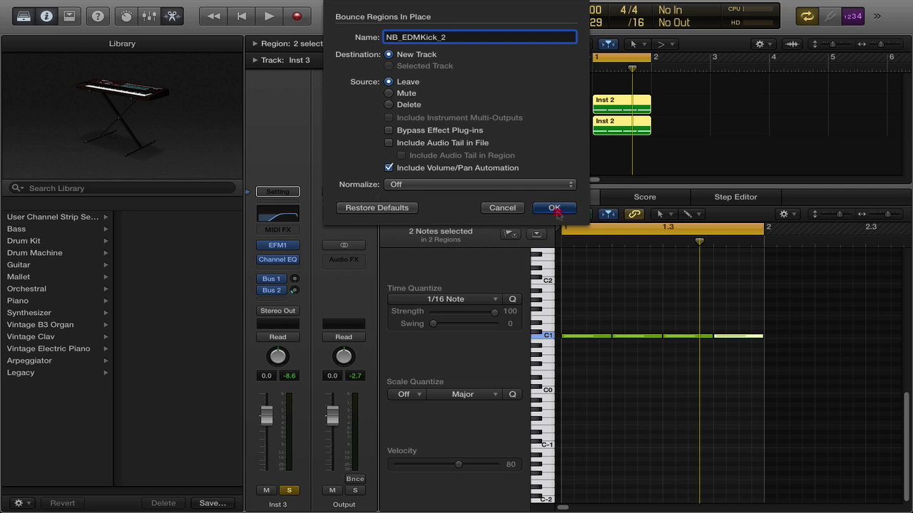
{"action": "left_click", "coordinate": [693, 155]}
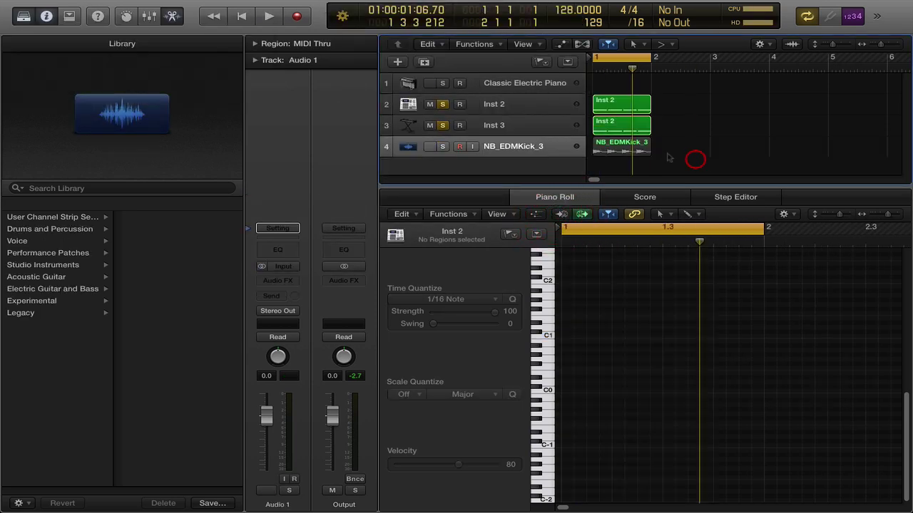
Solo the bounced kick track instead of Inst 2 and Inst 3, then play it back with taller tracks and return to the start
{"action": "left_click", "coordinate": [442, 125]}
{"action": "left_click", "coordinate": [442, 104]}
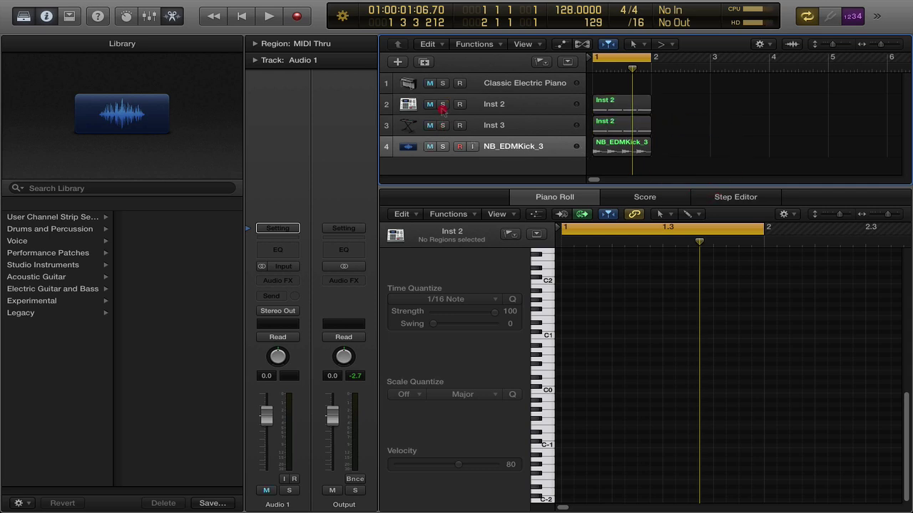
{"action": "key", "text": "s"}
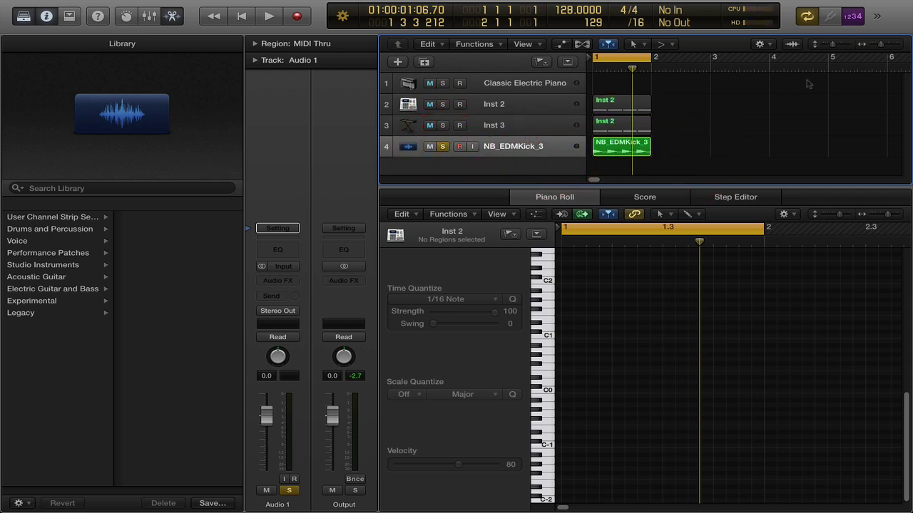
{"action": "left_click_drag", "start_coordinate": [833, 44], "coordinate": [838, 44]}
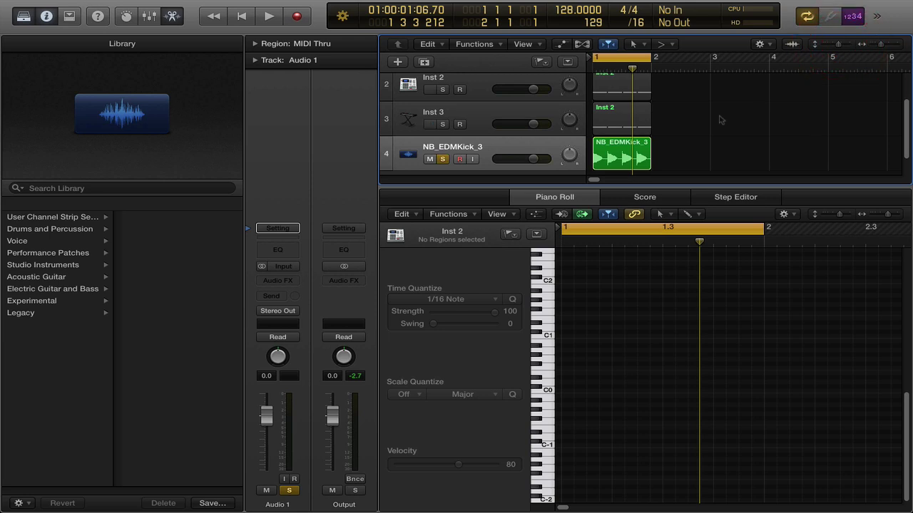
{"action": "key", "text": "space"}
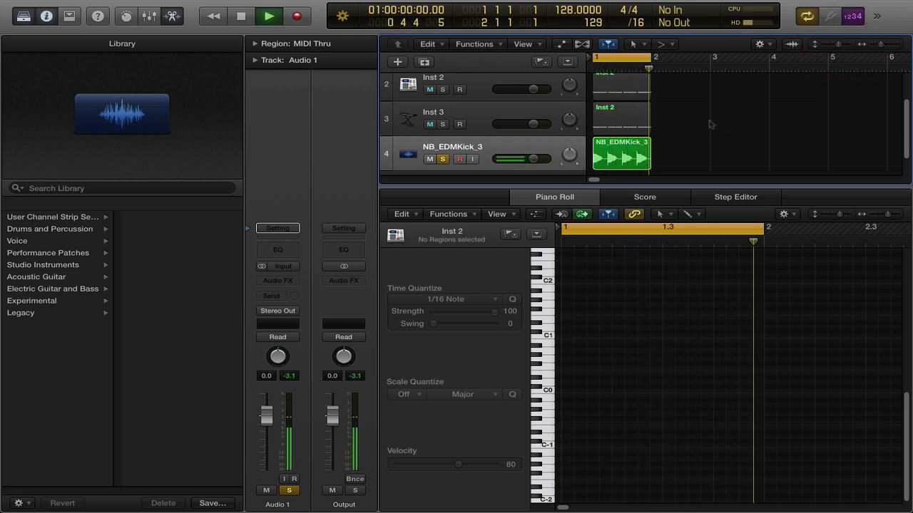
{"action": "key", "text": "space"}
{"action": "key", "text": "Return"}
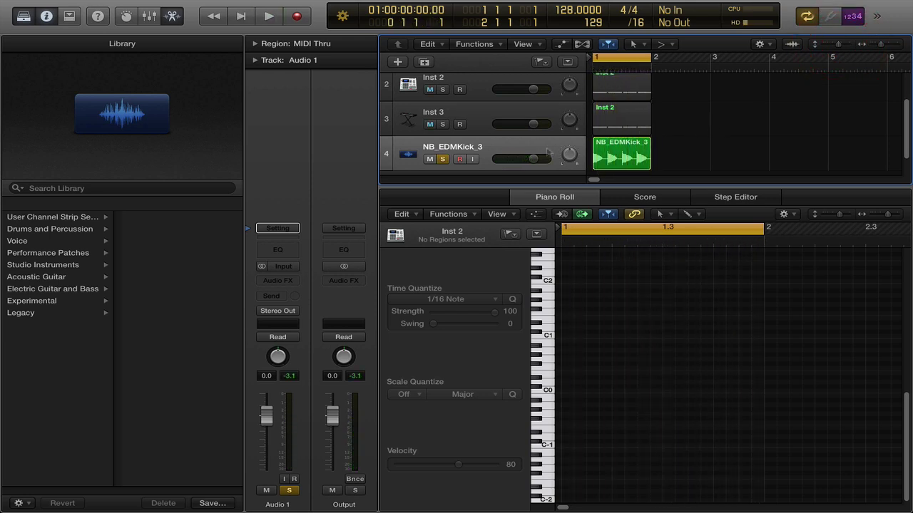
Add a Channel EQ with its User Default settings to the bounced kick track
{"action": "left_click", "coordinate": [519, 148]}
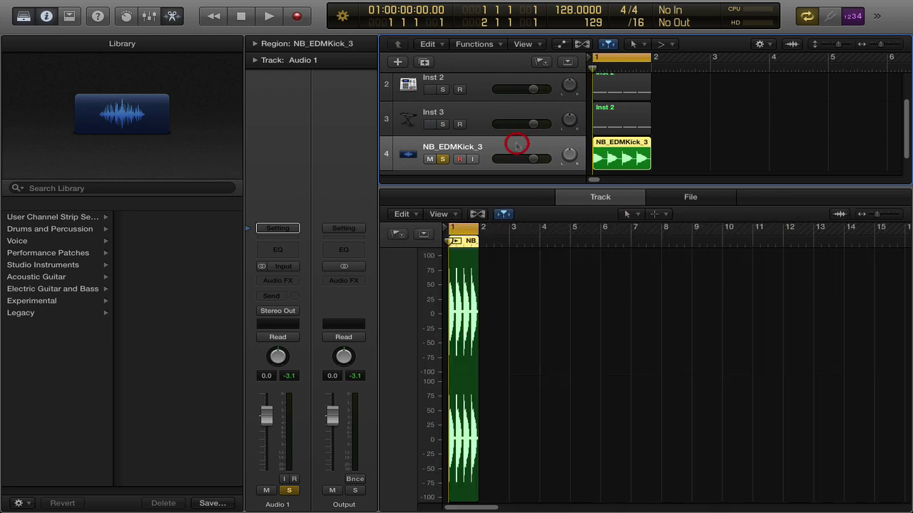
{"action": "left_click", "coordinate": [276, 250]}
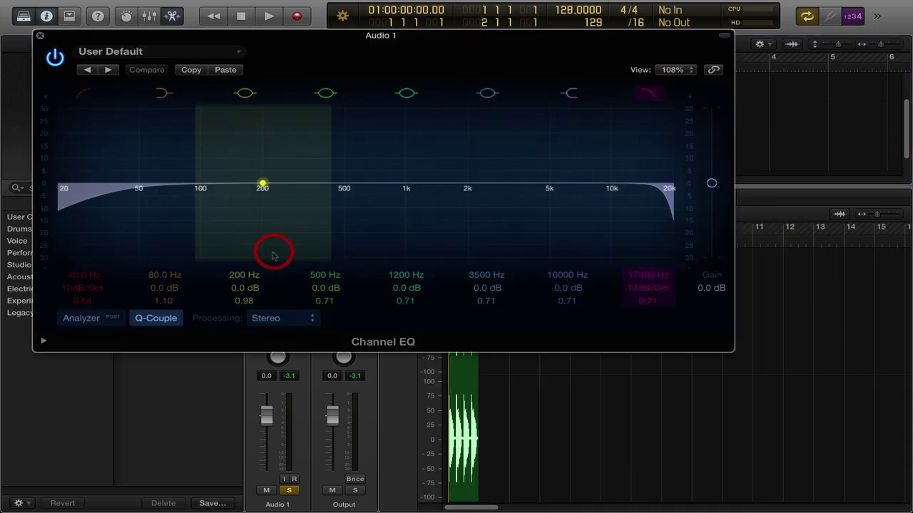
{"action": "left_click", "coordinate": [40, 36]}
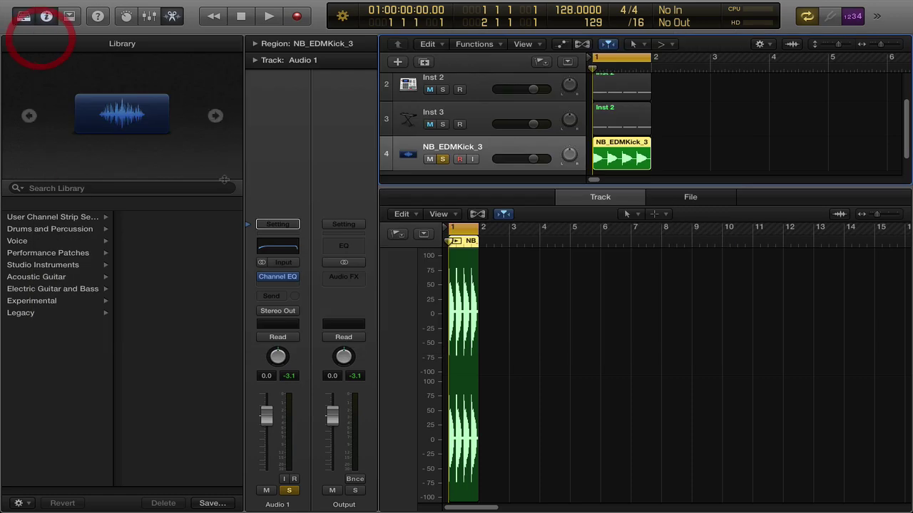
Insert a Multipressor after the EQ on the bounced kick, load the Punchy Drums preset and audition the result
{"action": "left_click", "coordinate": [281, 286]}
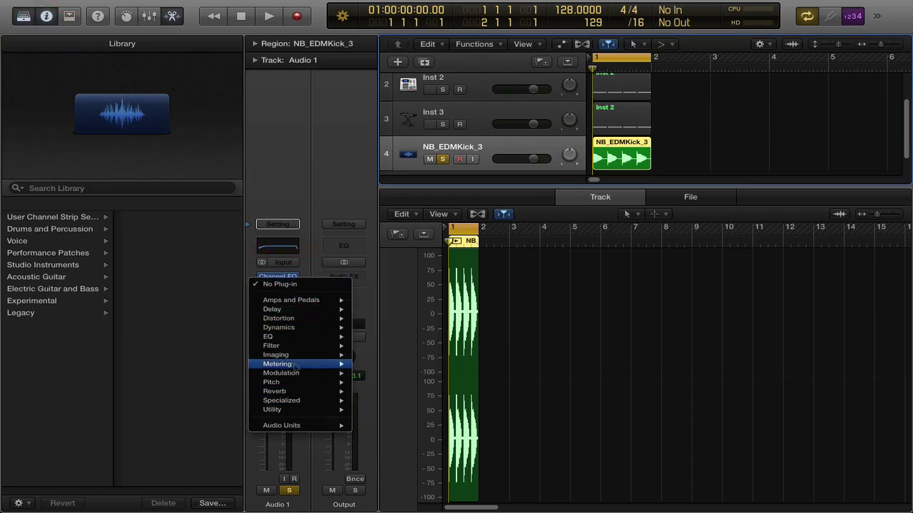
{"action": "mouse_move", "coordinate": [285, 327]}
{"action": "left_click", "coordinate": [389, 376]}
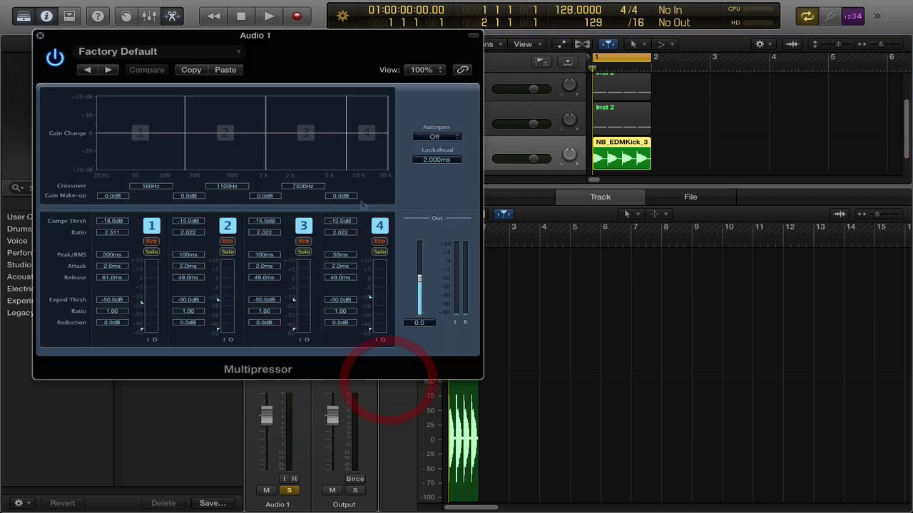
{"action": "left_click_drag", "start_coordinate": [257, 56], "coordinate": [289, 66]}
{"action": "left_click", "coordinate": [272, 64]}
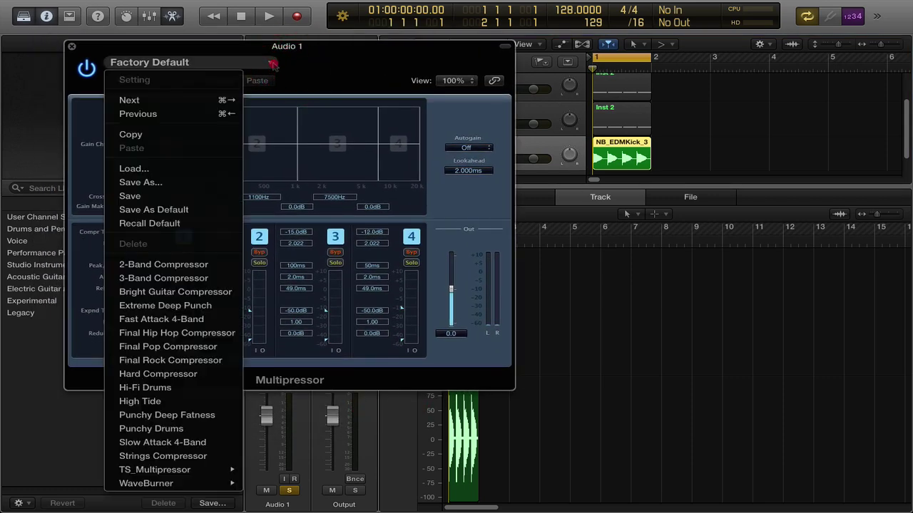
{"action": "left_click", "coordinate": [202, 428]}
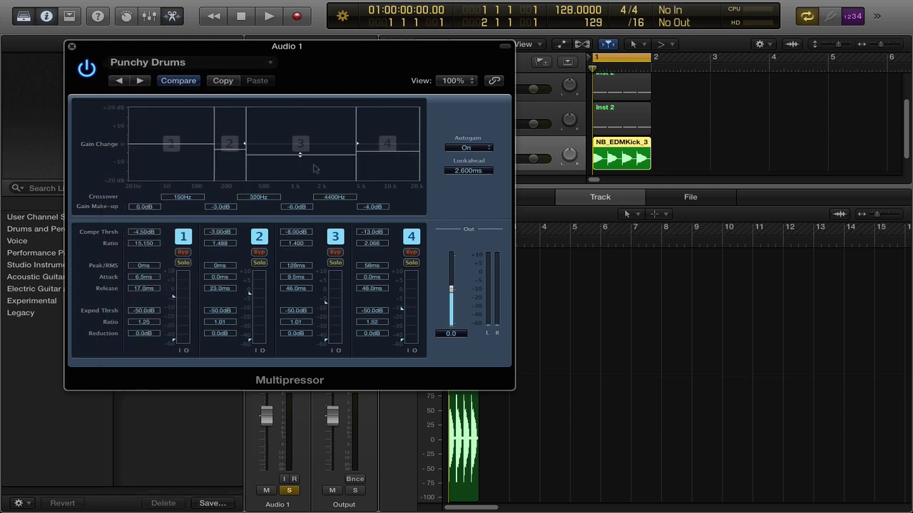
{"action": "left_click", "coordinate": [71, 47]}
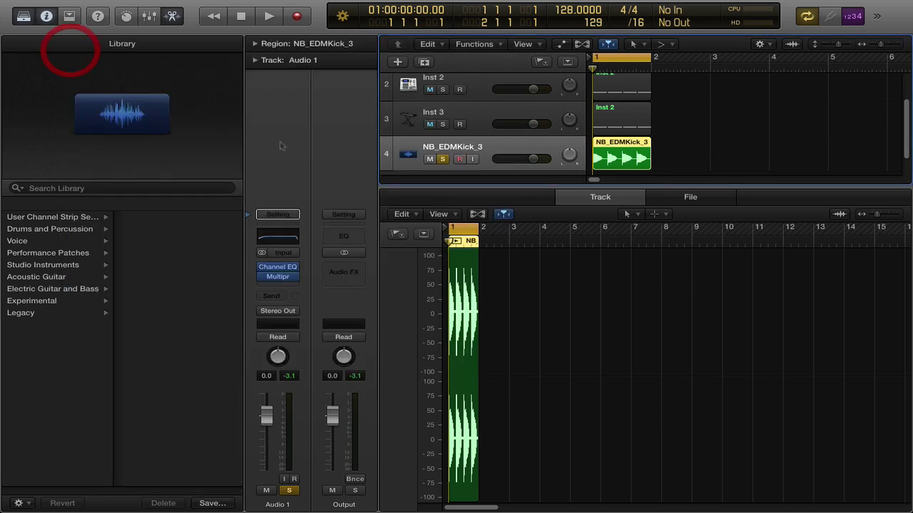
{"action": "key", "text": "space"}
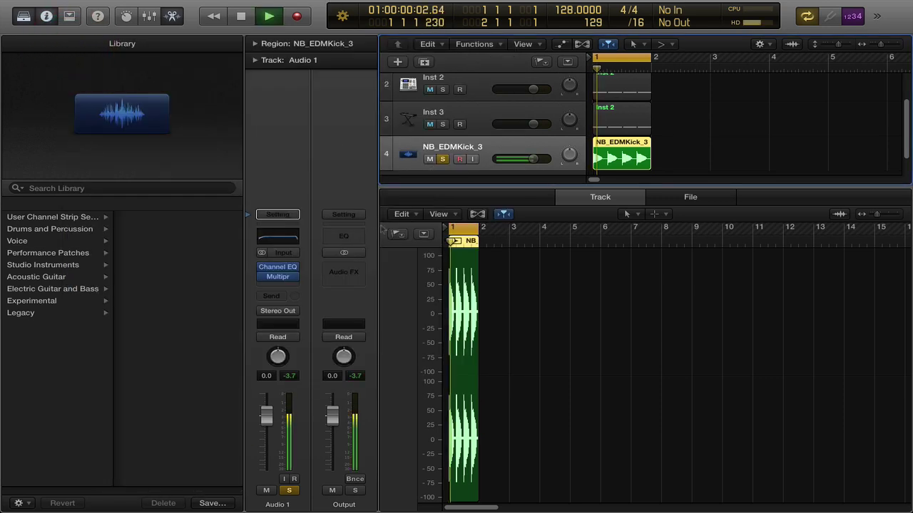
{"action": "key", "text": "space"}
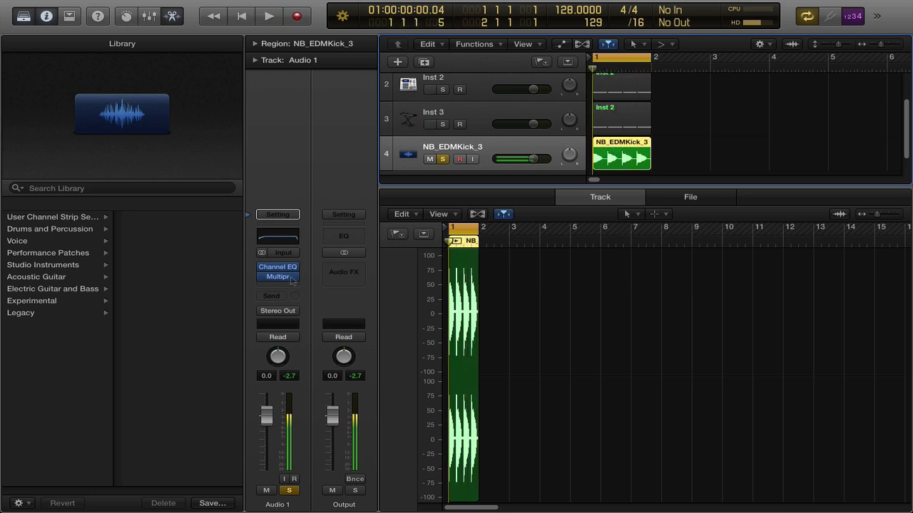
Insert a Limiter with Factory Default settings after the Multipressor and start playing the kick loop
{"action": "left_click", "coordinate": [280, 278]}
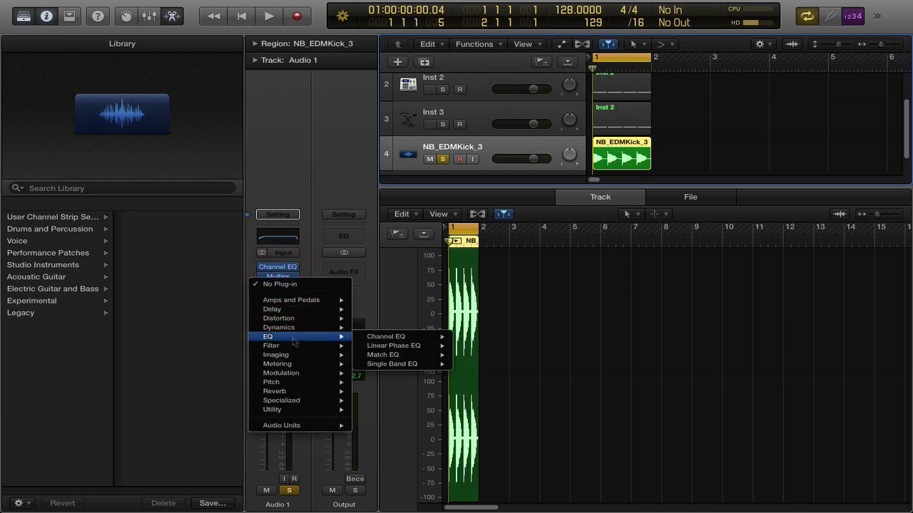
{"action": "mouse_move", "coordinate": [293, 330]}
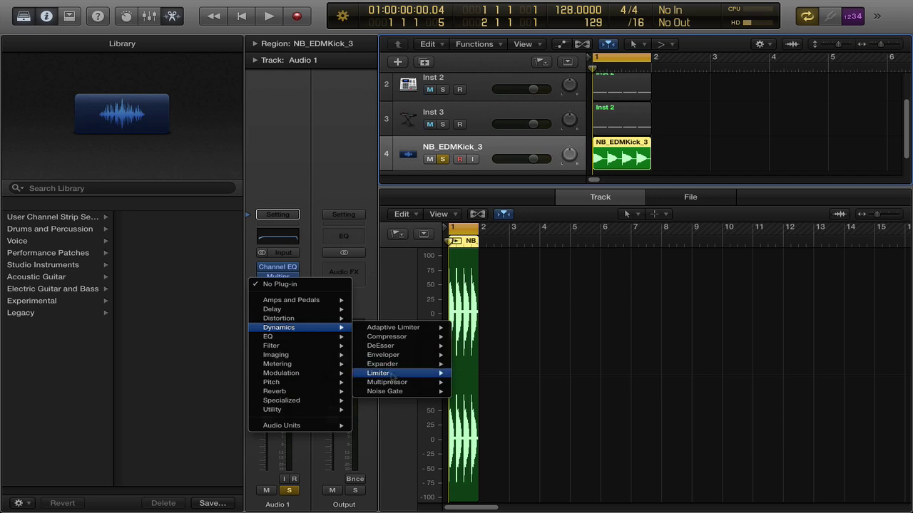
{"action": "mouse_move", "coordinate": [385, 373]}
{"action": "left_click", "coordinate": [469, 373]}
{"action": "key", "text": "space"}
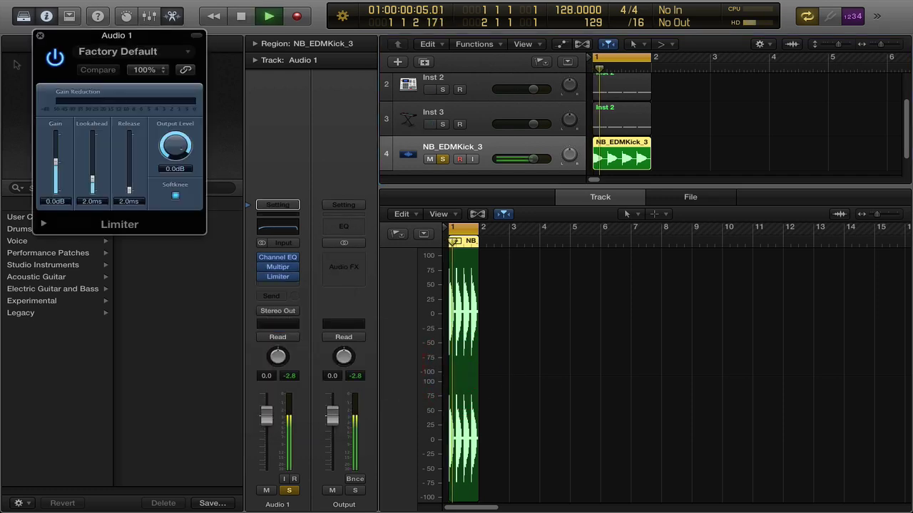
{"action": "left_click", "coordinate": [39, 35]}
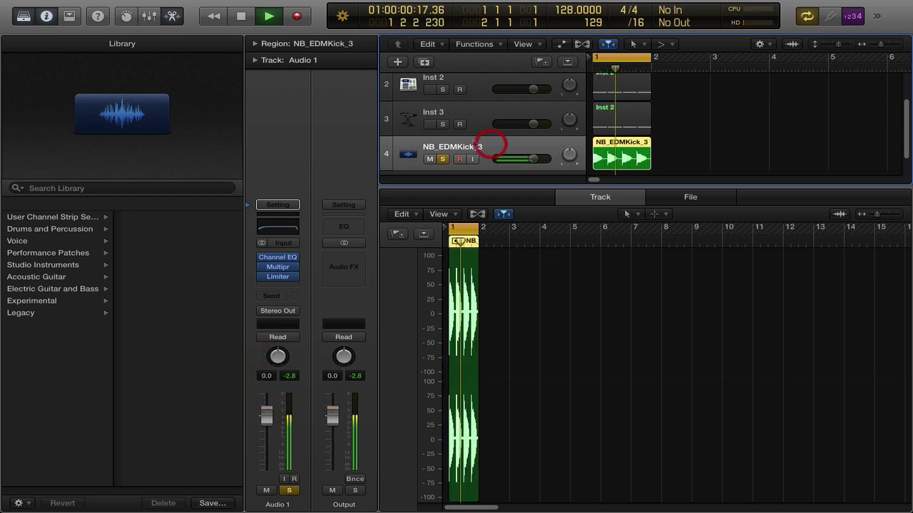
Raise the Multipressor's output level to 2.0 dB while the kick loop plays, then stop playback
{"action": "left_click", "coordinate": [278, 267]}
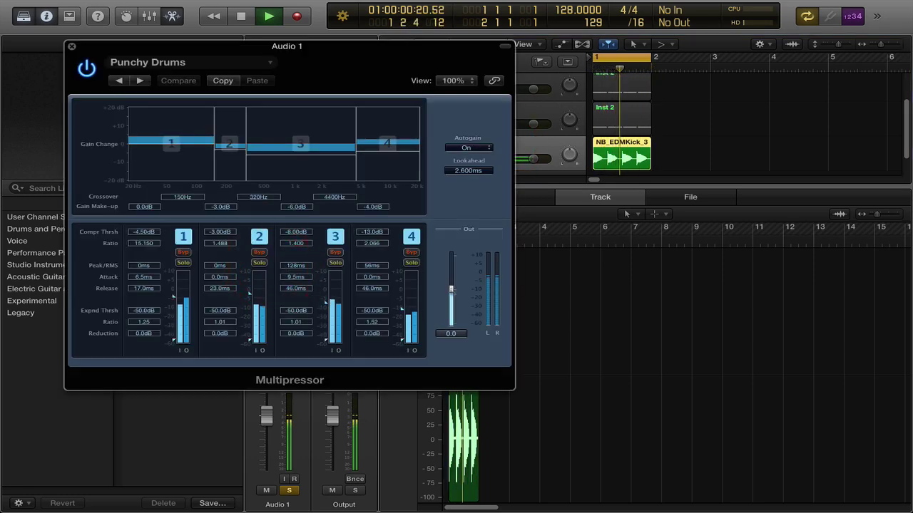
{"action": "left_click_drag", "start_coordinate": [453, 289], "coordinate": [450, 286]}
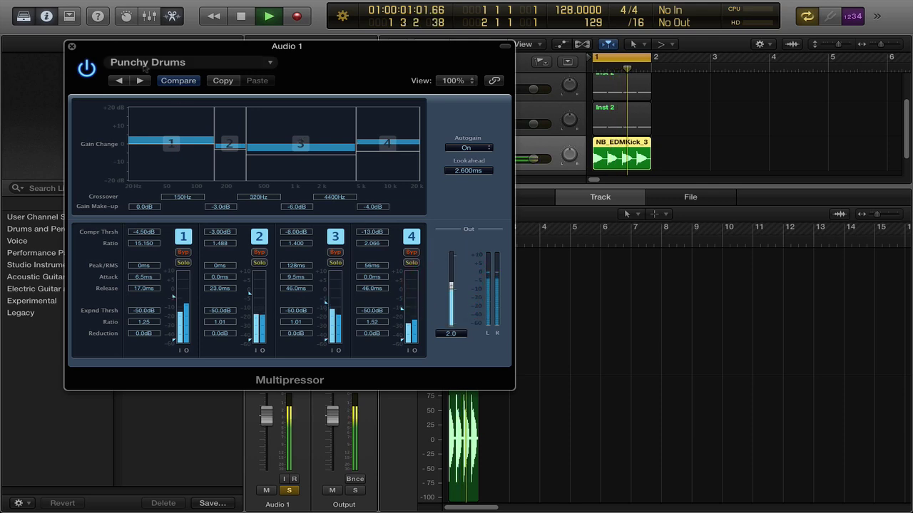
{"action": "left_click", "coordinate": [71, 46]}
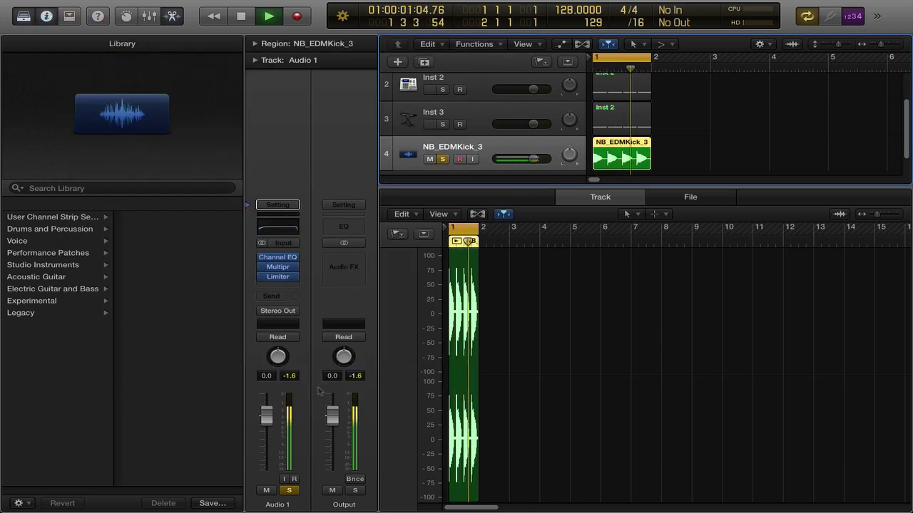
{"action": "left_click", "coordinate": [270, 366]}
{"action": "key", "text": "space"}
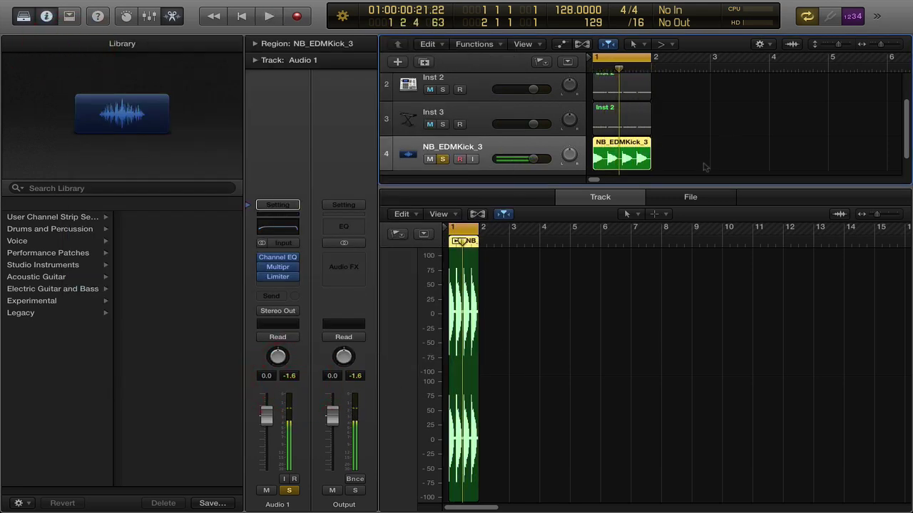
{"action": "left_click", "coordinate": [689, 147]}
{"action": "left_click", "coordinate": [497, 146]}
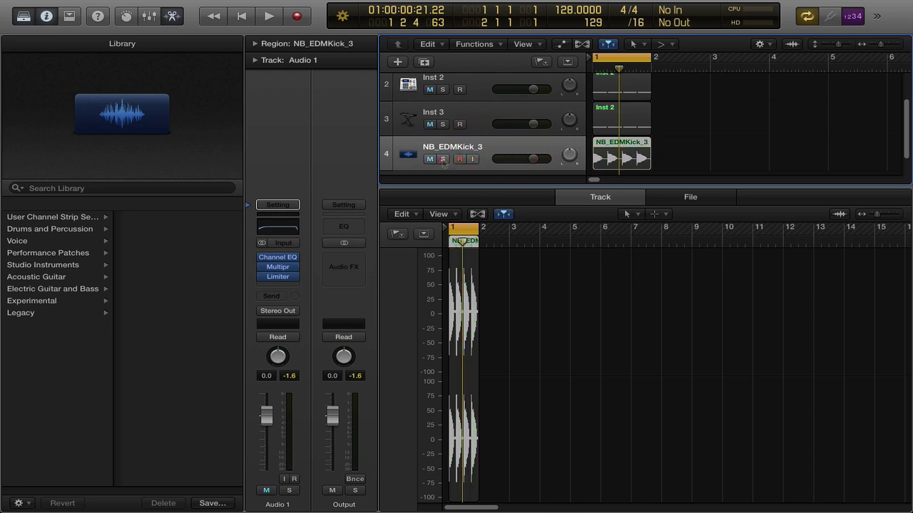
{"action": "left_click", "coordinate": [441, 159]}
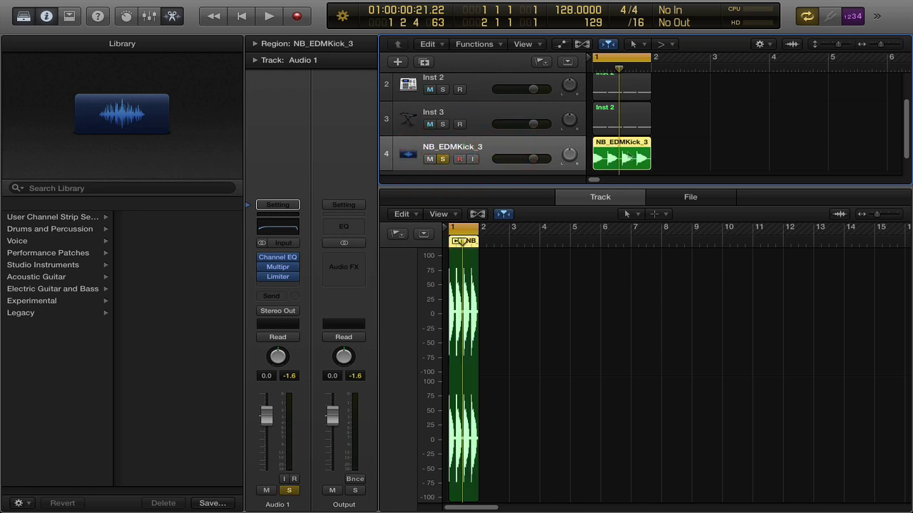
{"action": "left_click", "coordinate": [682, 153]}
{"action": "scroll", "coordinate": [678, 153], "scroll_direction": "down", "scroll_amount": 1}
{"action": "left_click", "coordinate": [653, 158]}
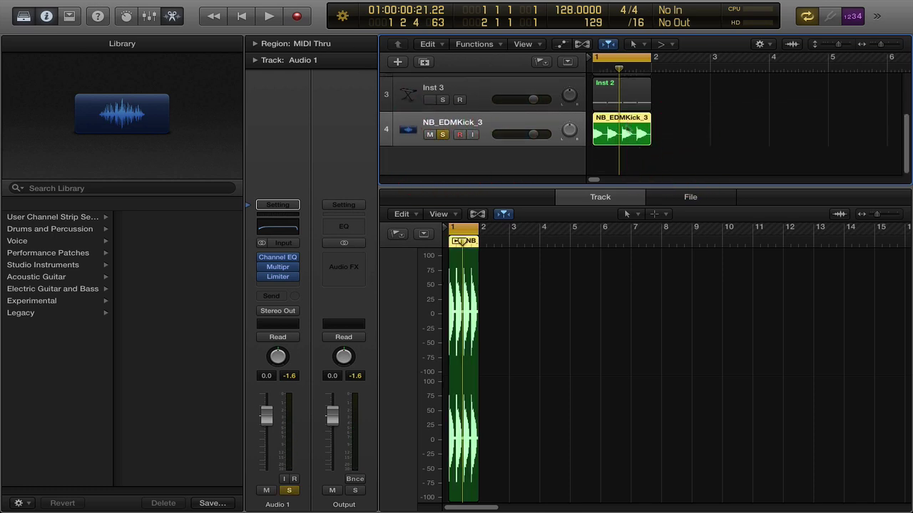
{"action": "left_click", "coordinate": [638, 142]}
{"action": "right_click", "coordinate": [638, 141]}
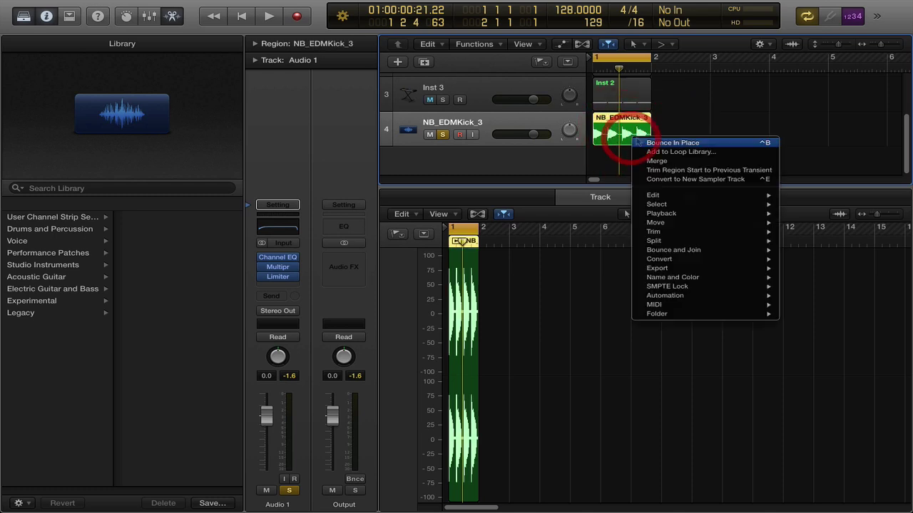
{"action": "left_click", "coordinate": [614, 147]}
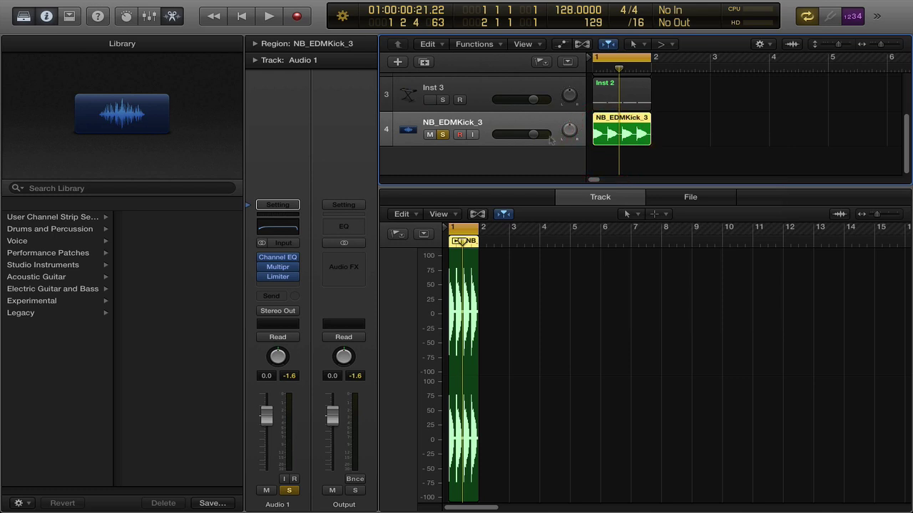
Bounce the processed kick region in place to a new track, leaving the source and naming the bounce NB_EDMKick_2
{"action": "right_click", "coordinate": [637, 137]}
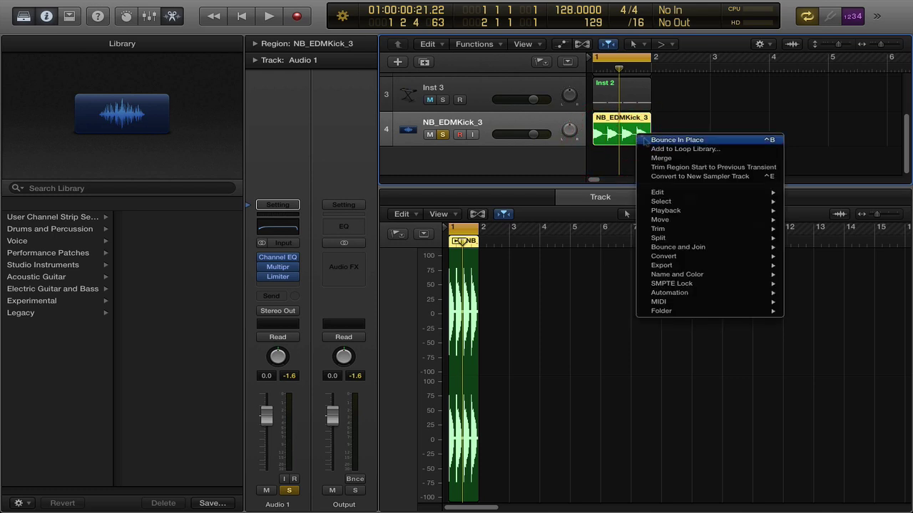
{"action": "left_click", "coordinate": [650, 140]}
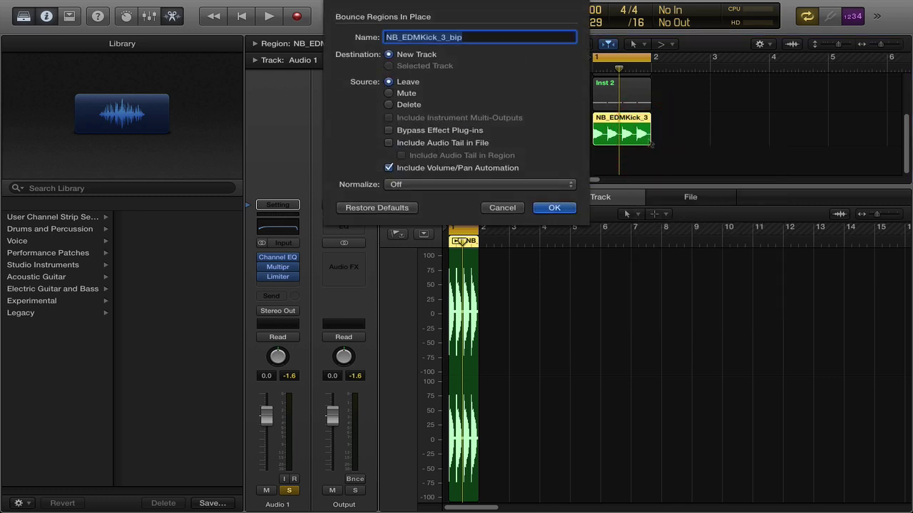
{"action": "left_click", "coordinate": [485, 37]}
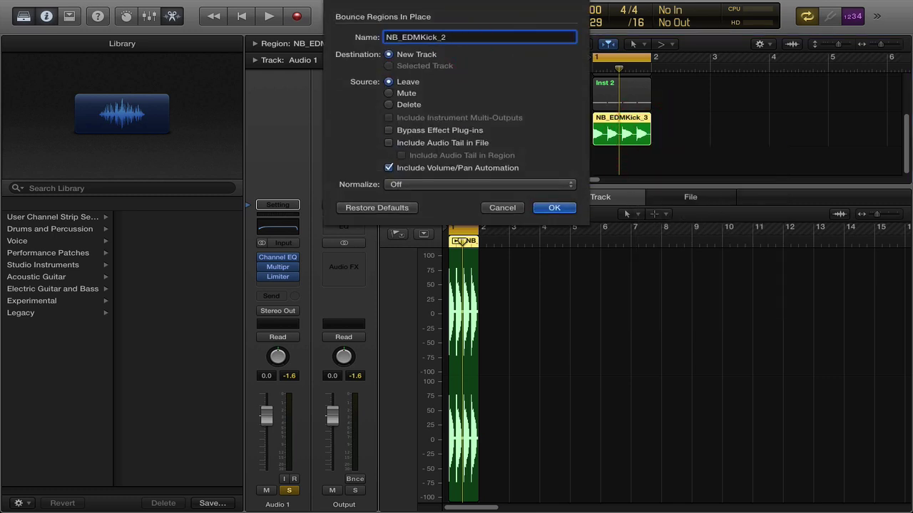
{"action": "key", "text": "Return"}
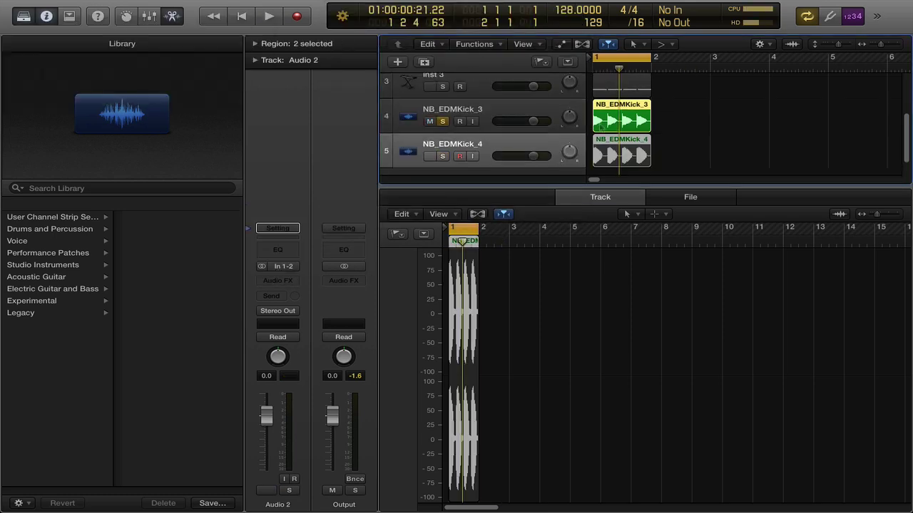
Solo the newly bounced kick track instead of the source track and briefly audition it from the start
{"action": "left_click", "coordinate": [705, 158]}
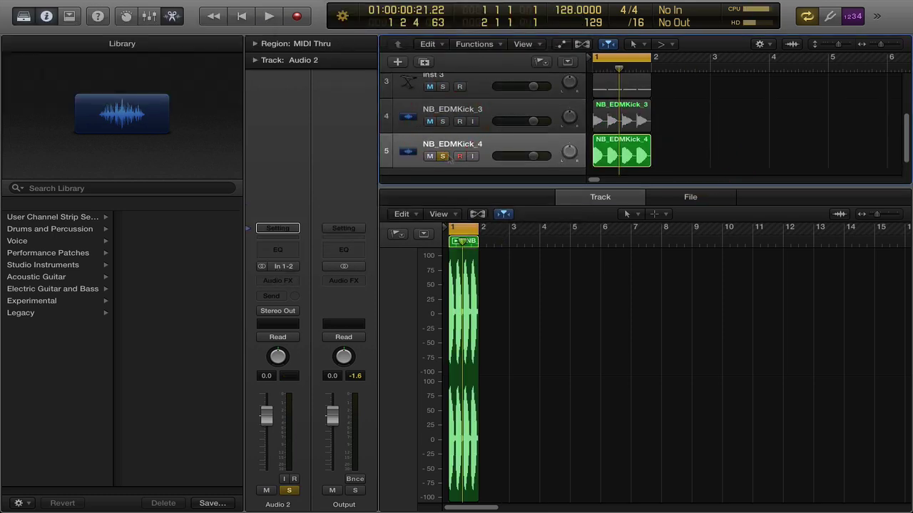
{"action": "left_click", "coordinate": [620, 151]}
{"action": "left_click", "coordinate": [882, 45]}
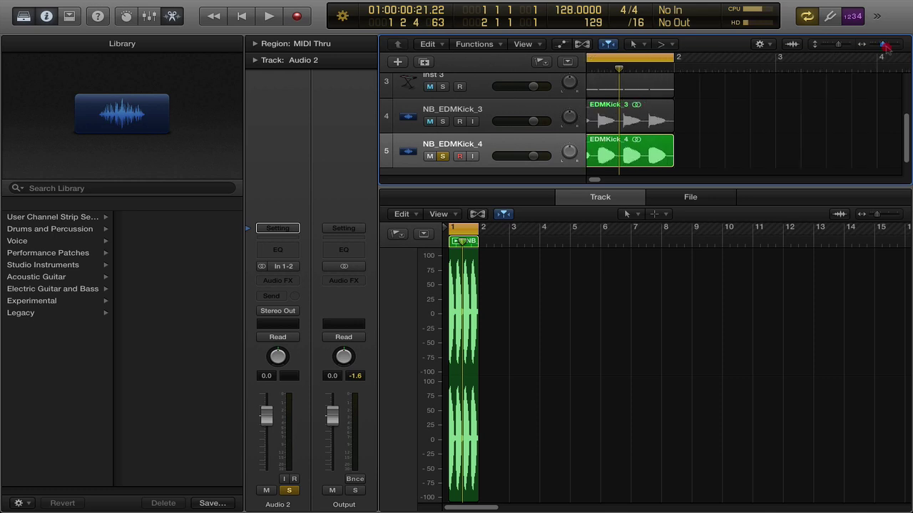
{"action": "key", "text": "space"}
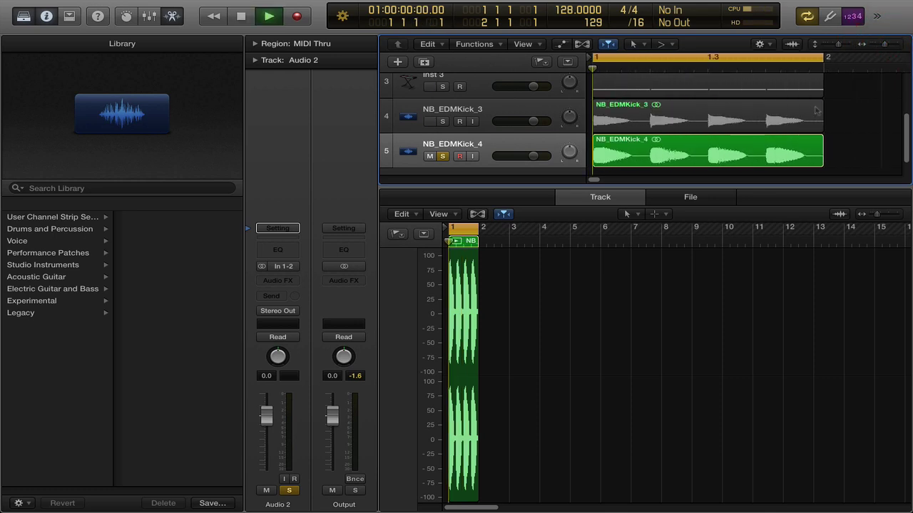
{"action": "scroll", "coordinate": [715, 154], "scroll_direction": "down", "scroll_amount": 1}
{"action": "key", "text": "space"}
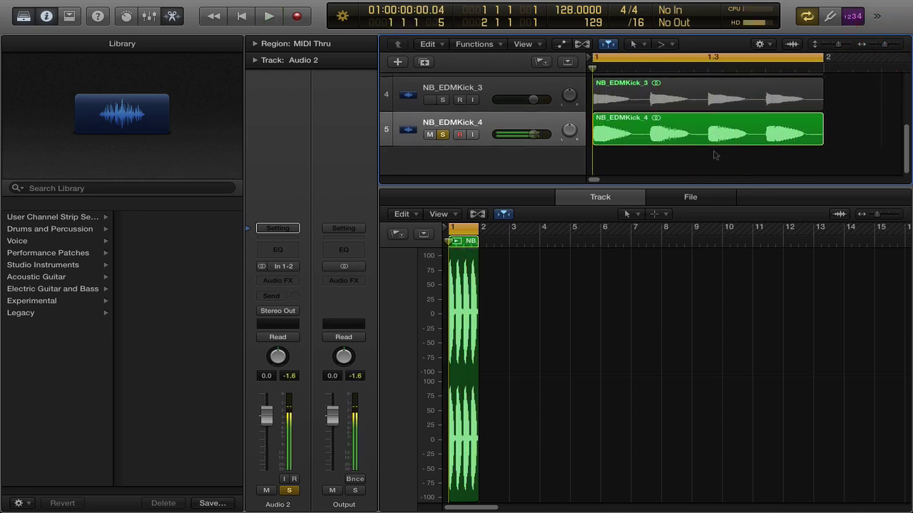
Split the new kick region at beat 2 and delete everything after the first hit
{"action": "left_click", "coordinate": [676, 145]}
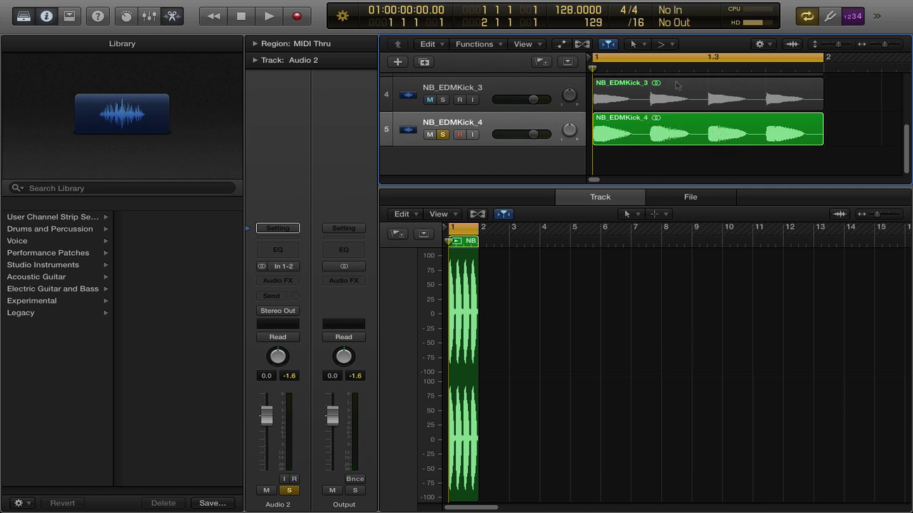
{"action": "left_click", "coordinate": [649, 69]}
{"action": "key", "text": "cmd+t"}
{"action": "left_click", "coordinate": [664, 140]}
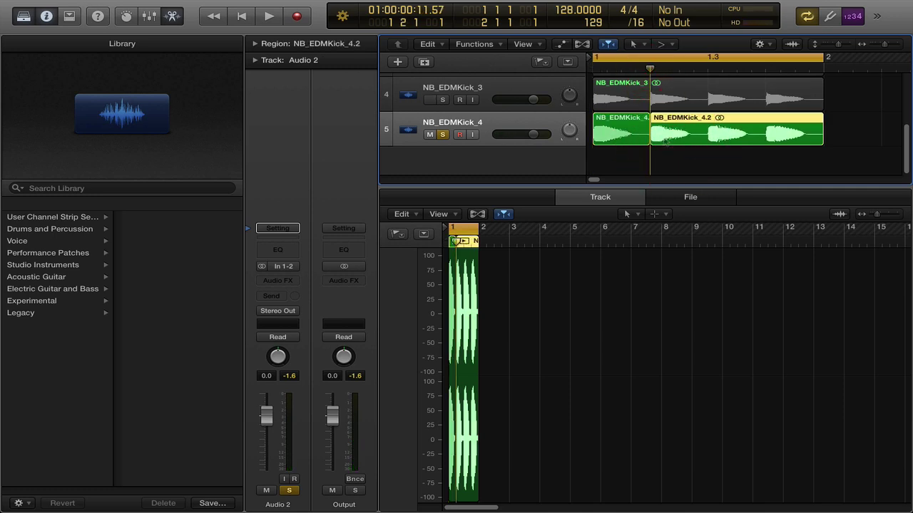
{"action": "key", "text": "Delete"}
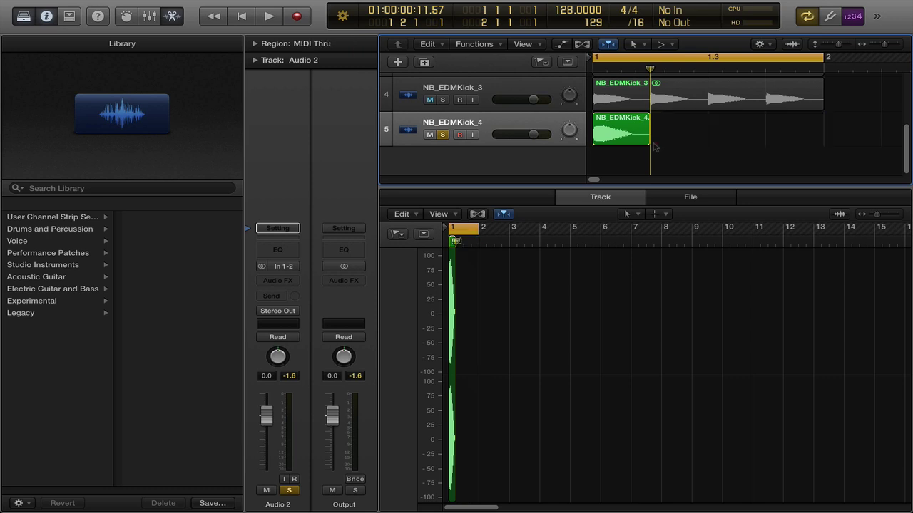
Play back the trimmed single kick hit and return the playhead to the start of the project
{"action": "left_click", "coordinate": [639, 137]}
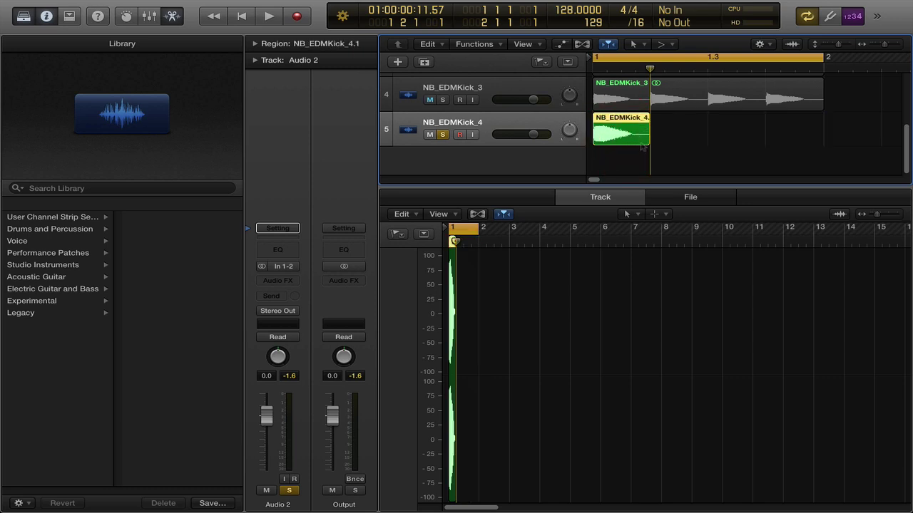
{"action": "left_click", "coordinate": [613, 157]}
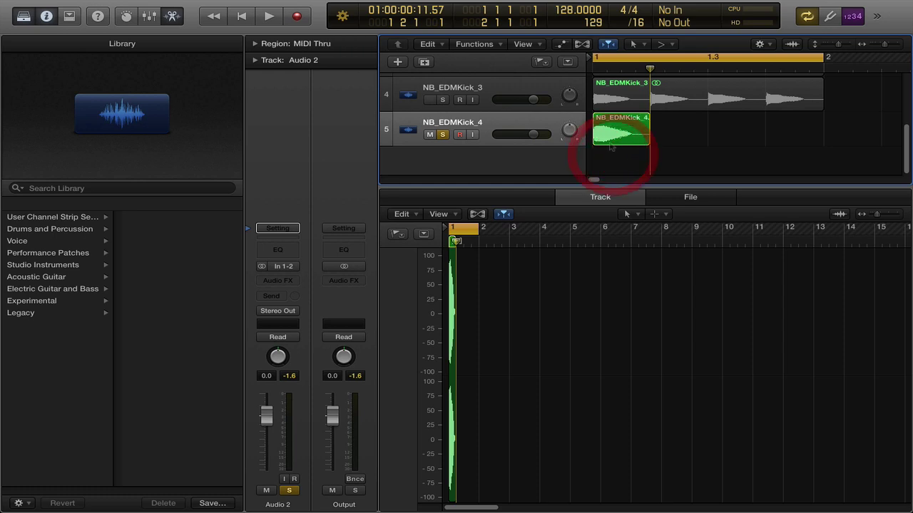
{"action": "key", "text": "space"}
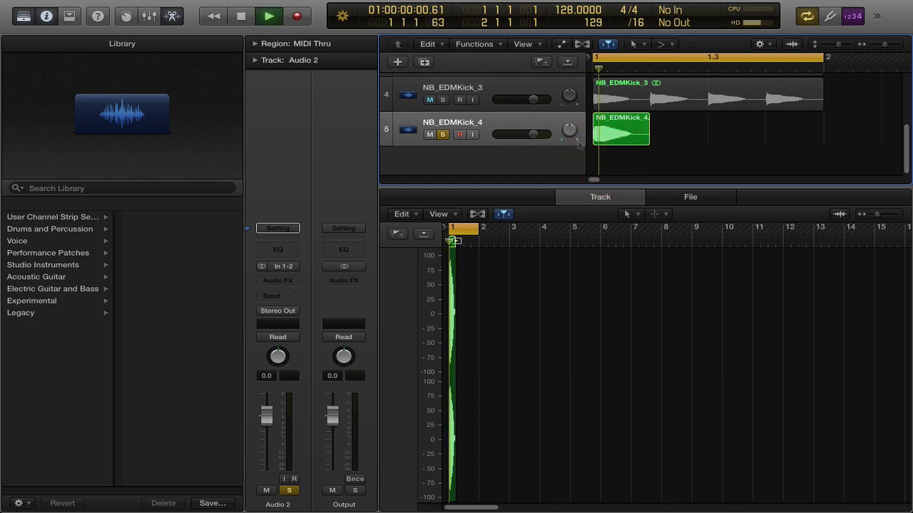
{"action": "key", "text": "space"}
{"action": "left_click", "coordinate": [641, 128]}
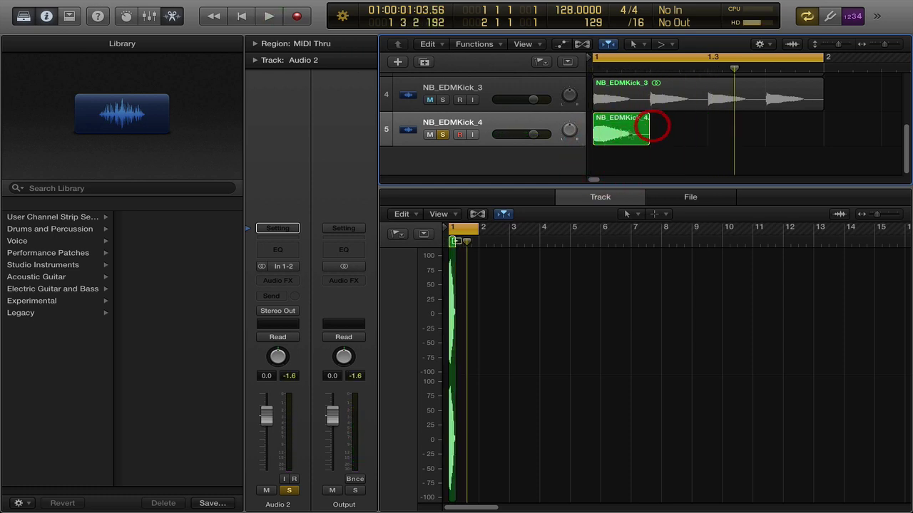
{"action": "key", "text": "Return"}
{"action": "left_click", "coordinate": [691, 140]}
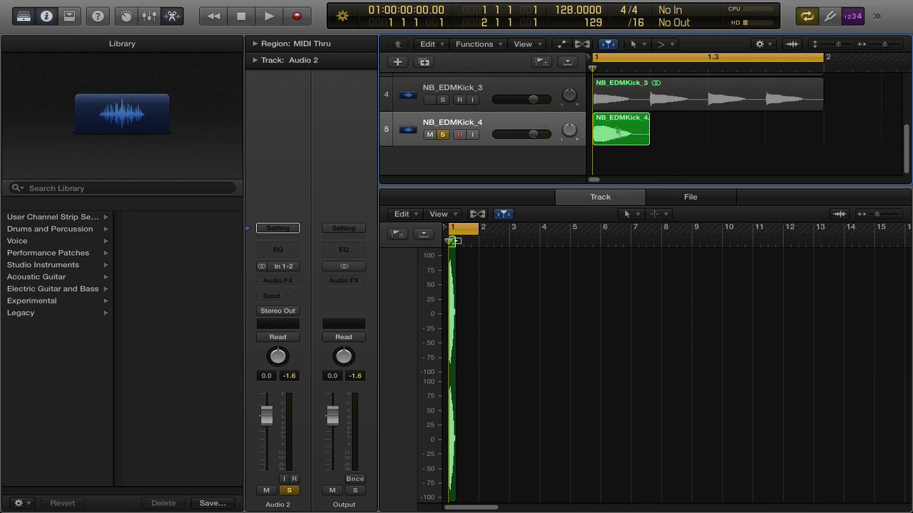
Start adding the trimmed kick region to the Apple Loops library and name it NB_EDMKick_2
{"action": "right_click", "coordinate": [618, 132]}
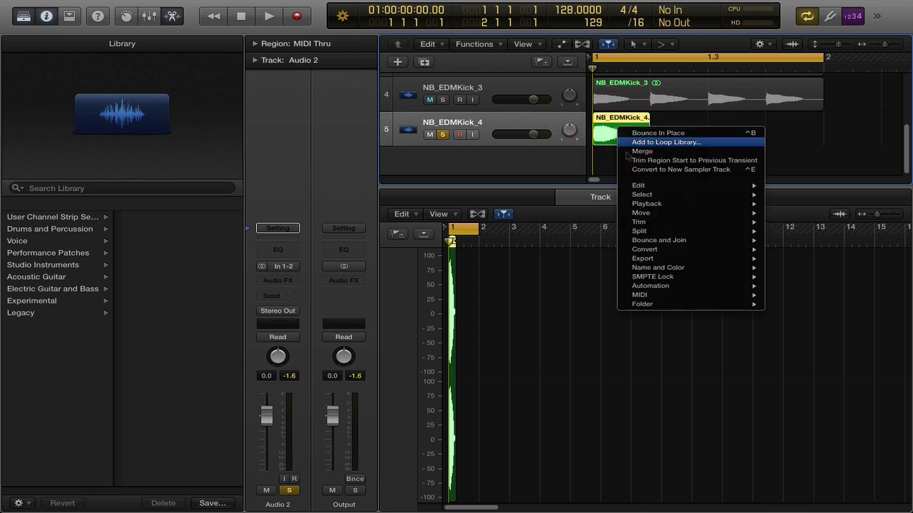
{"action": "mouse_move", "coordinate": [632, 249]}
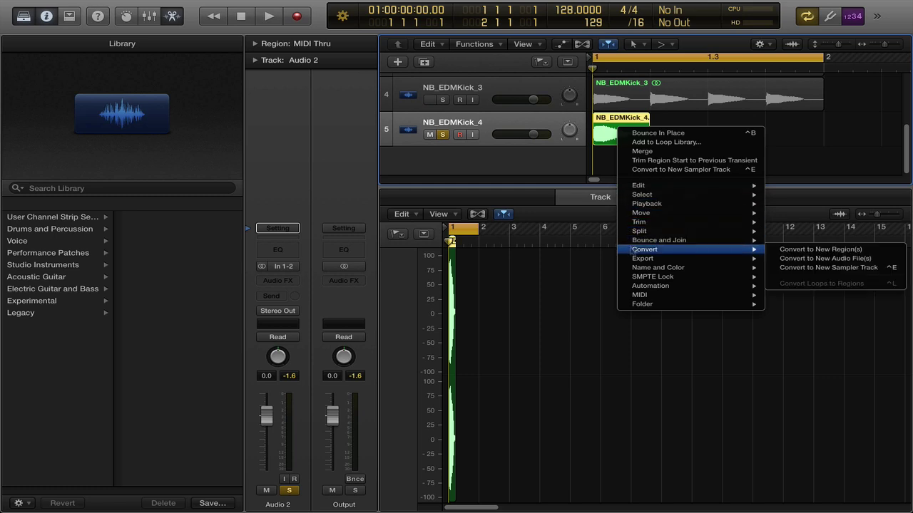
{"action": "mouse_move", "coordinate": [735, 259]}
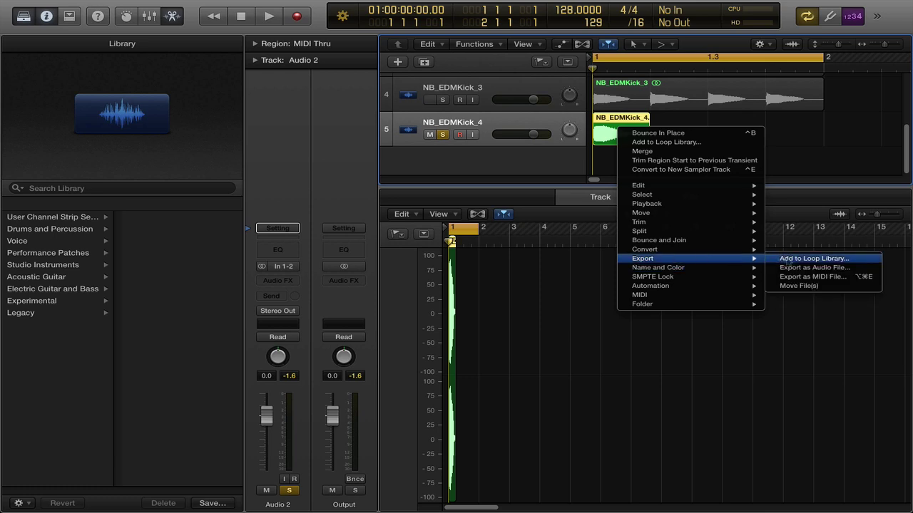
{"action": "left_click", "coordinate": [788, 260]}
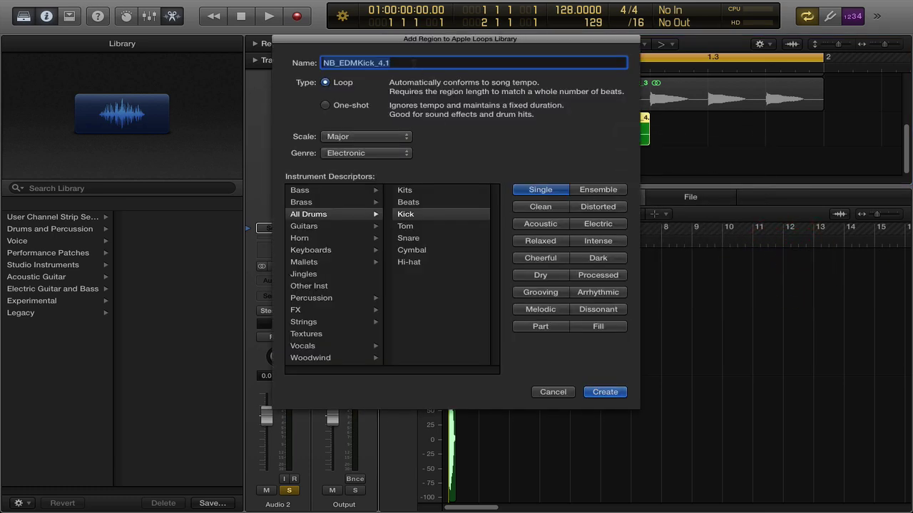
{"action": "left_click", "coordinate": [408, 63]}
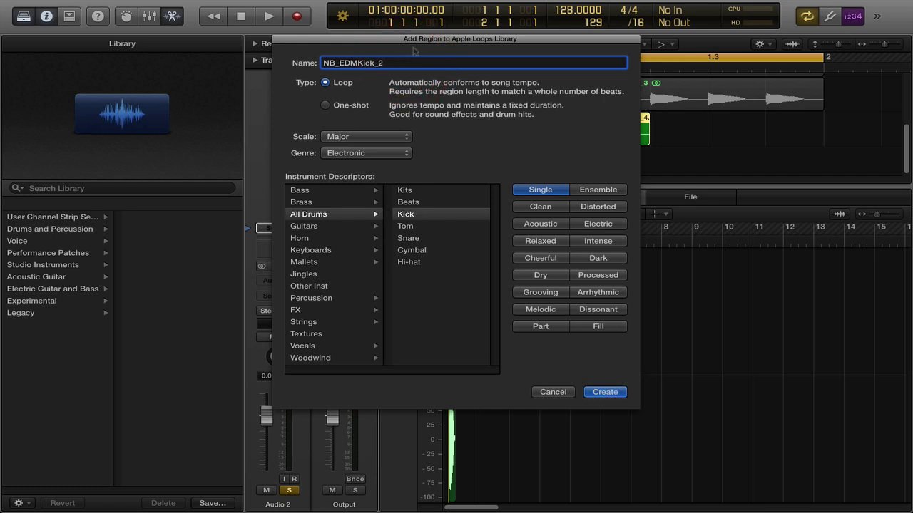
{"action": "left_click_drag", "start_coordinate": [415, 40], "coordinate": [322, 54]}
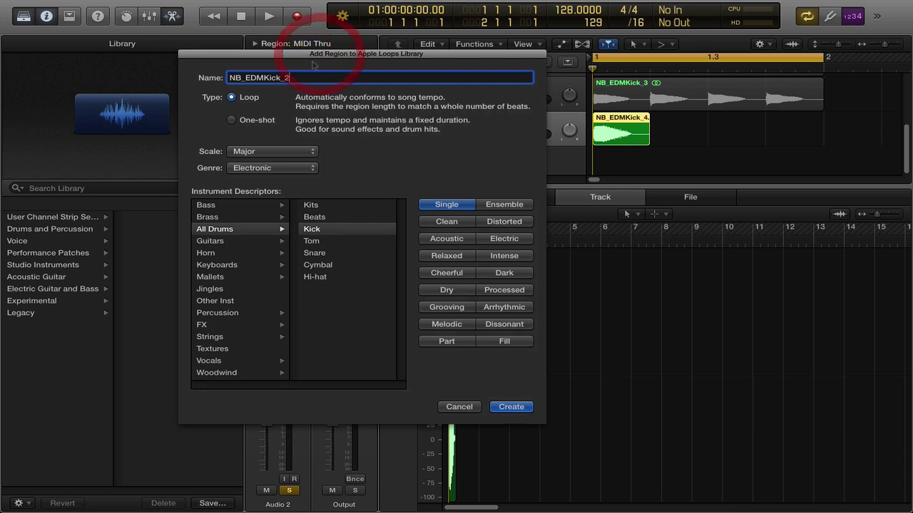
Create the library entry as a One-shot with genre Electronic and instrument descriptors All Drums and Kick
{"action": "left_click", "coordinate": [231, 120]}
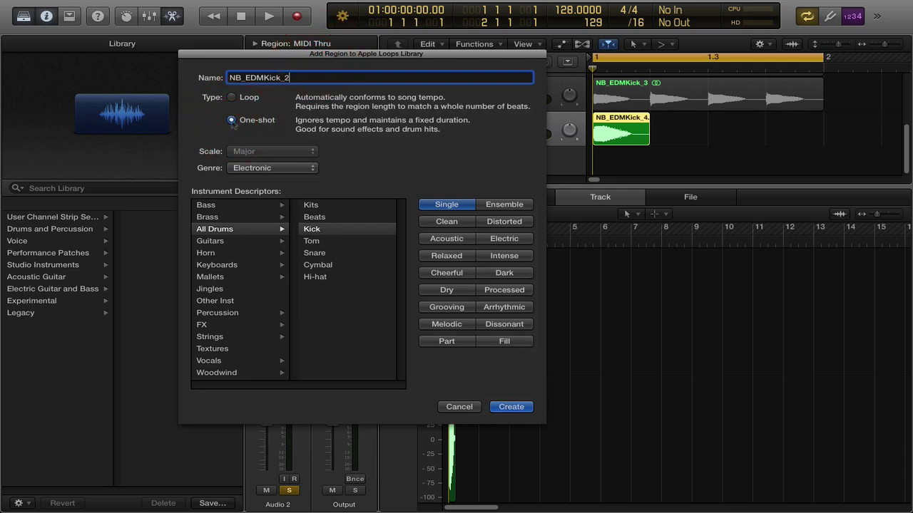
{"action": "left_click", "coordinate": [252, 172]}
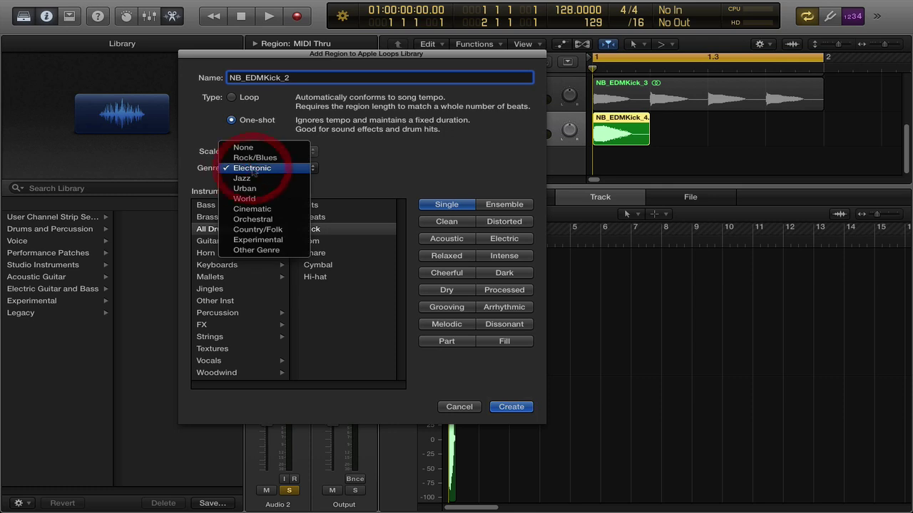
{"action": "left_click", "coordinate": [252, 170]}
{"action": "left_click", "coordinate": [249, 232]}
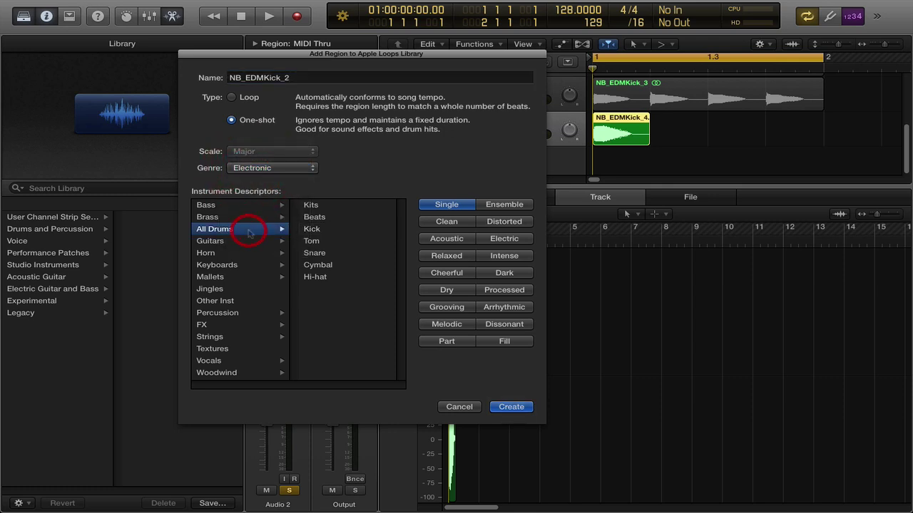
{"action": "left_click", "coordinate": [314, 228]}
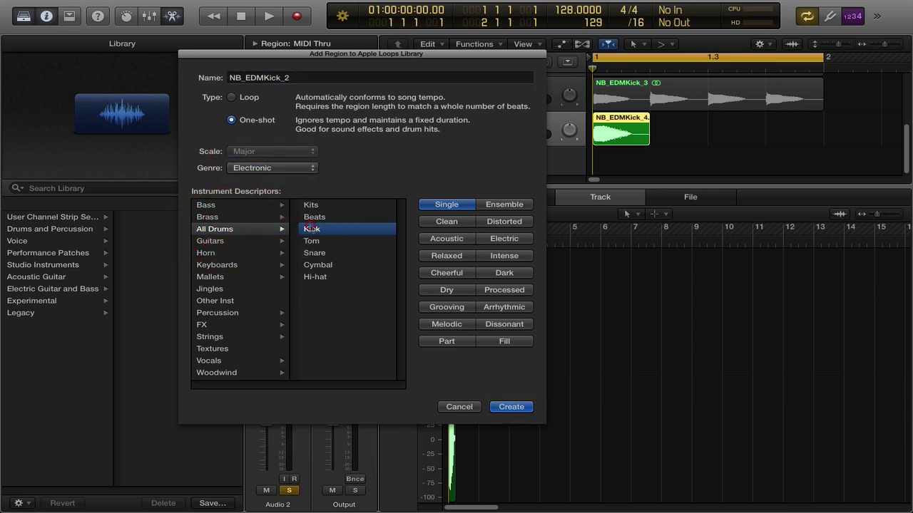
{"action": "left_click", "coordinate": [516, 407]}
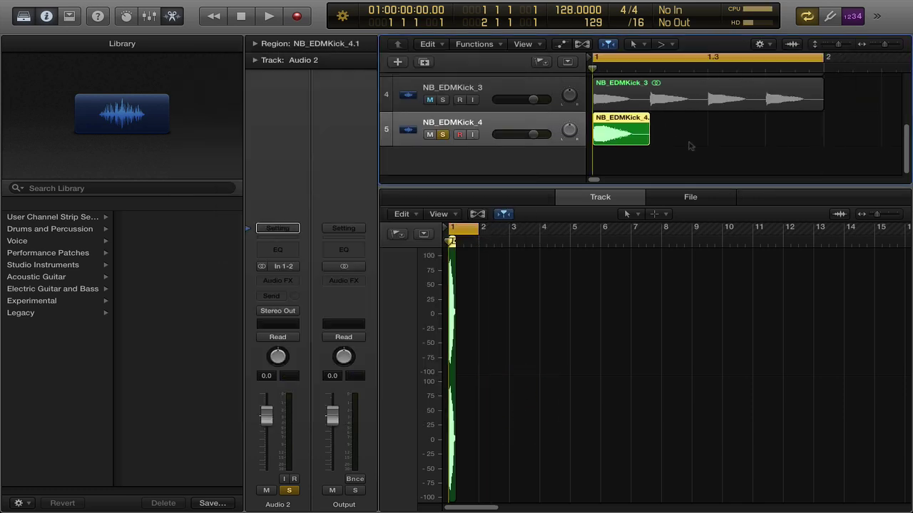
Turn off cycle mode and hide the Library and the audio editor to enlarge the tracks area
{"action": "left_click", "coordinate": [710, 150]}
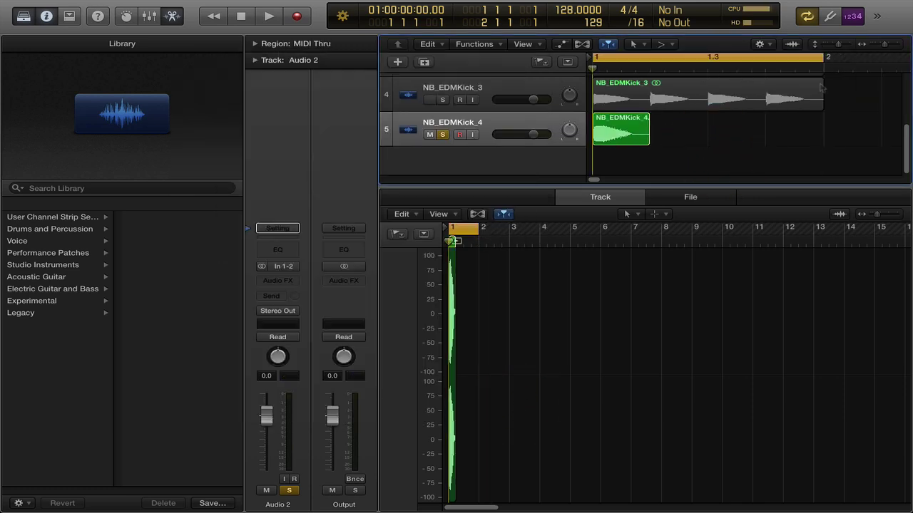
{"action": "left_click", "coordinate": [810, 60]}
{"action": "key", "text": "y"}
{"action": "key", "text": "f"}
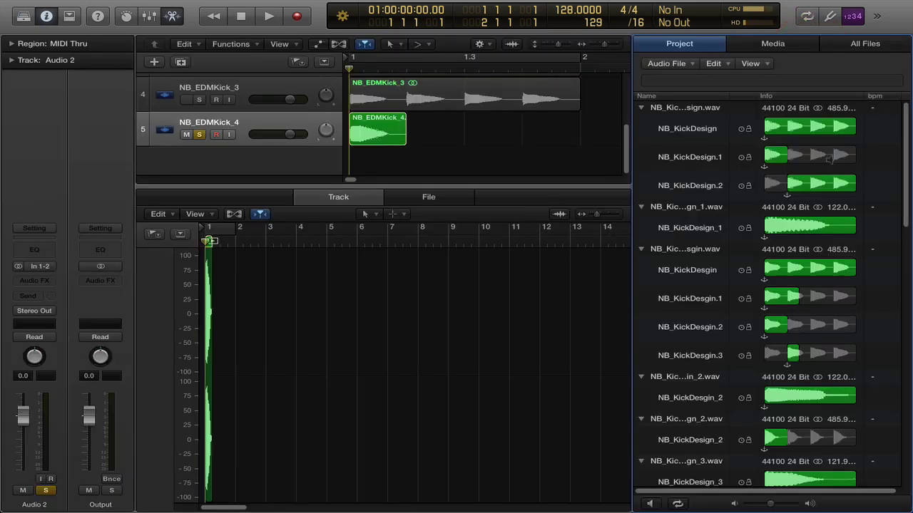
{"action": "key", "text": "f"}
{"action": "key", "text": "e"}
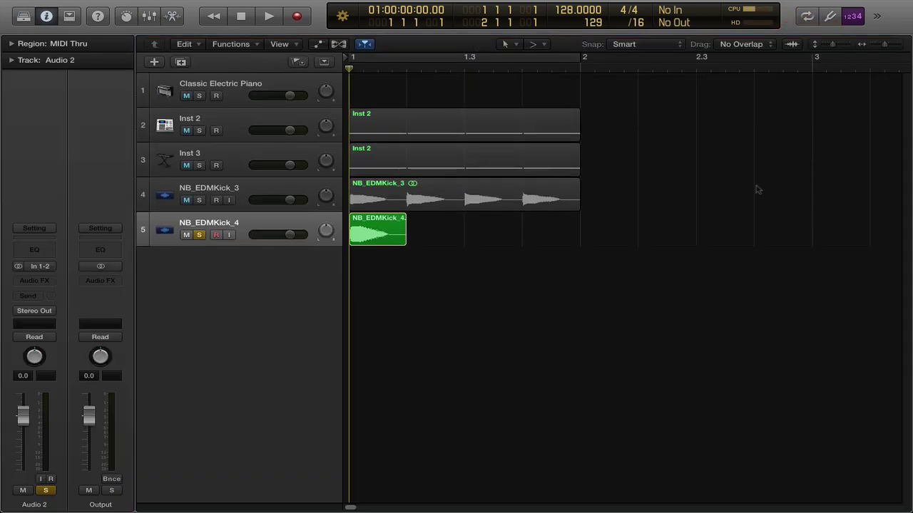
Open the Apple Loops browser and limit the listed loops to My Loops
{"action": "key", "text": "super+Left"}
{"action": "left_click_drag", "start_coordinate": [832, 45], "coordinate": [825, 45]}
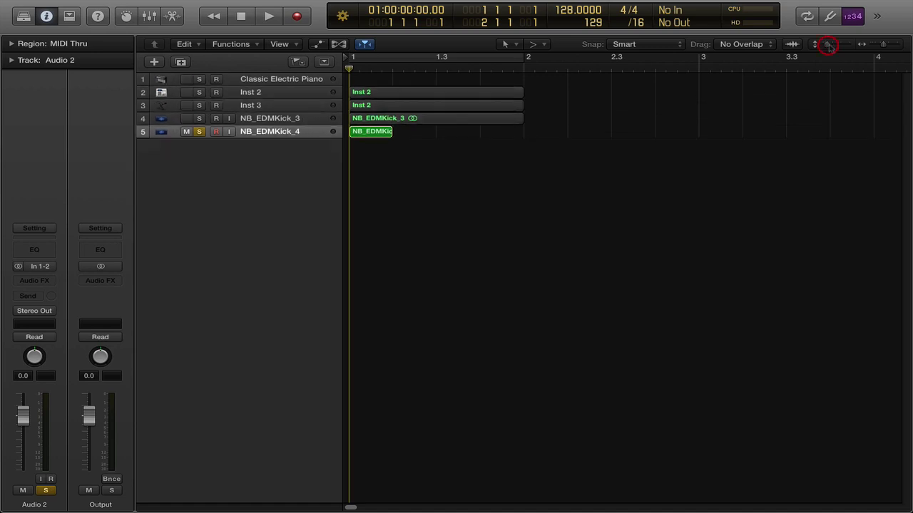
{"action": "left_click_drag", "start_coordinate": [883, 44], "coordinate": [879, 44]}
{"action": "left_click", "coordinate": [876, 16]}
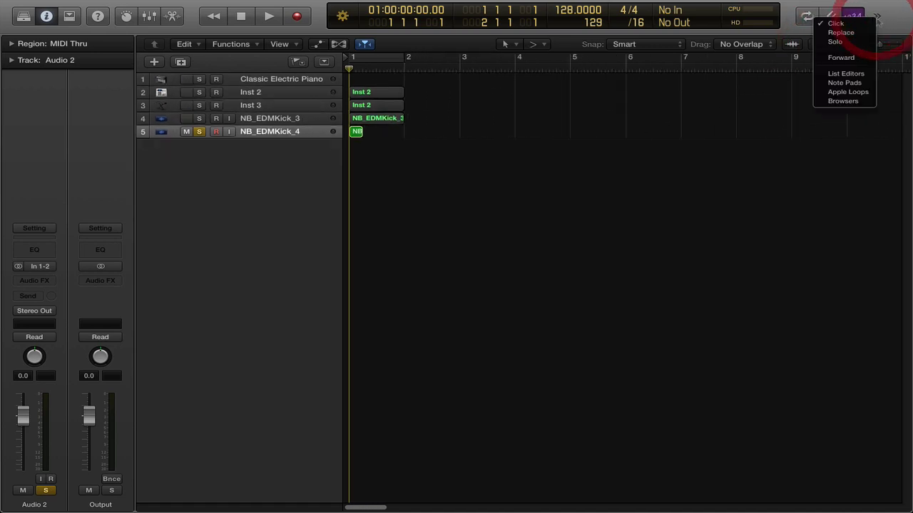
{"action": "left_click", "coordinate": [848, 92]}
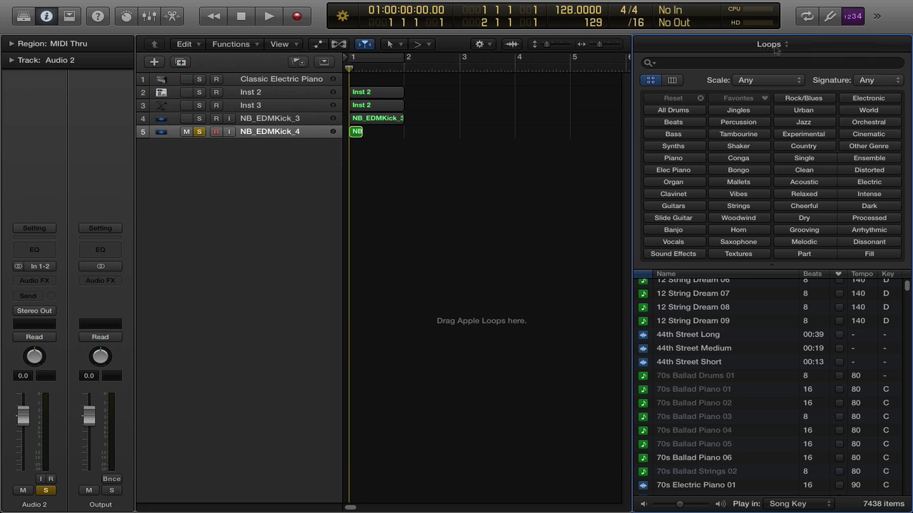
{"action": "left_click", "coordinate": [777, 45]}
{"action": "left_click", "coordinate": [776, 44]}
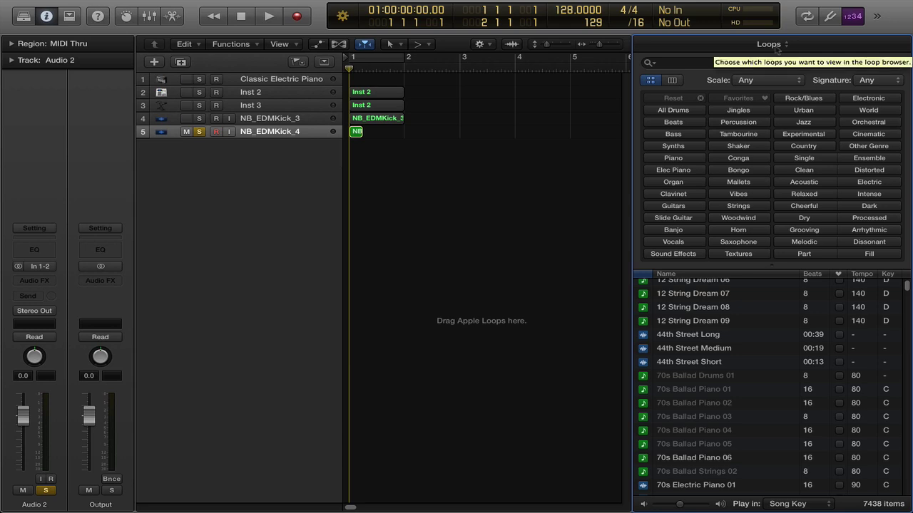
{"action": "left_click", "coordinate": [776, 48]}
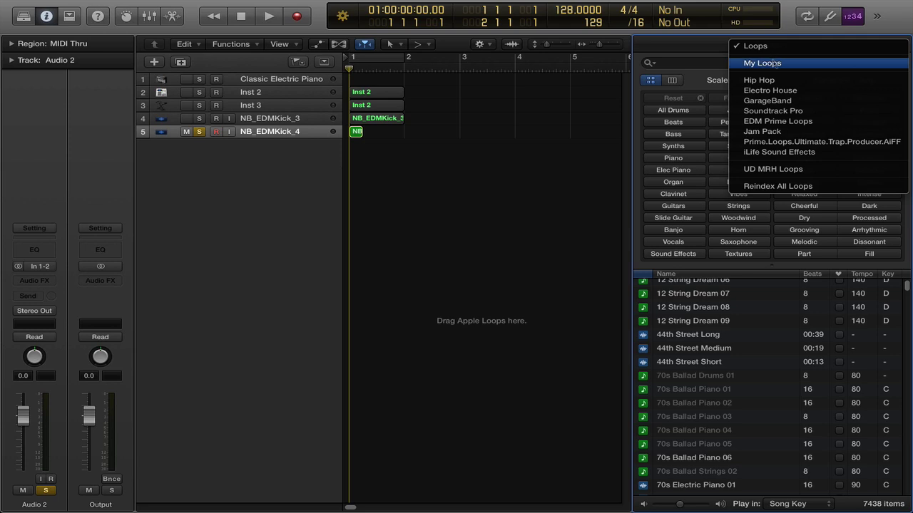
{"action": "left_click", "coordinate": [777, 63]}
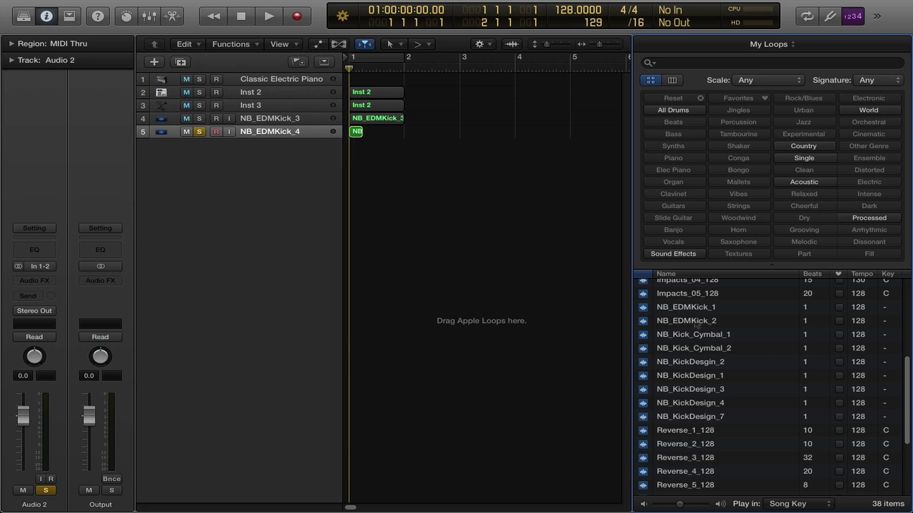
Preview the NB_EDMKick_2 loop, add it on a new track at bar 1, and play it with the NB_EDMKick_4 track unsoloed
{"action": "left_click", "coordinate": [686, 322]}
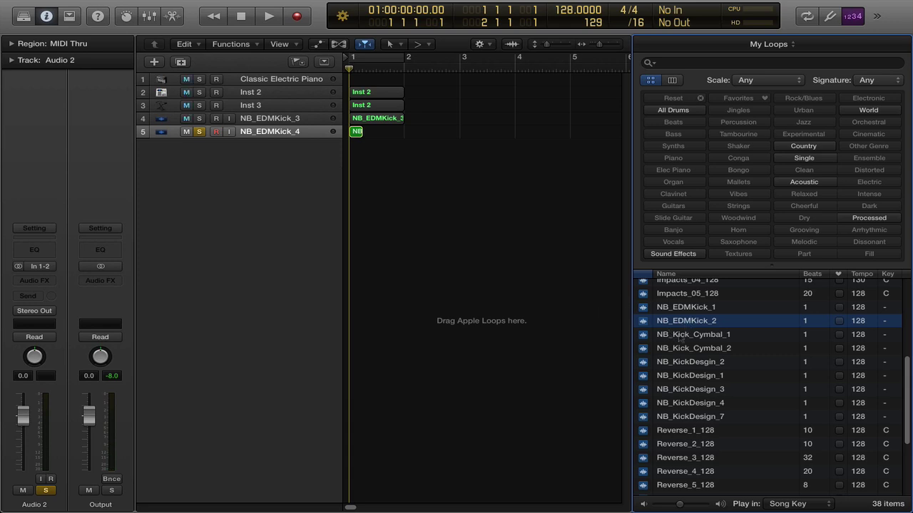
{"action": "left_click_drag", "start_coordinate": [694, 322], "coordinate": [366, 202]}
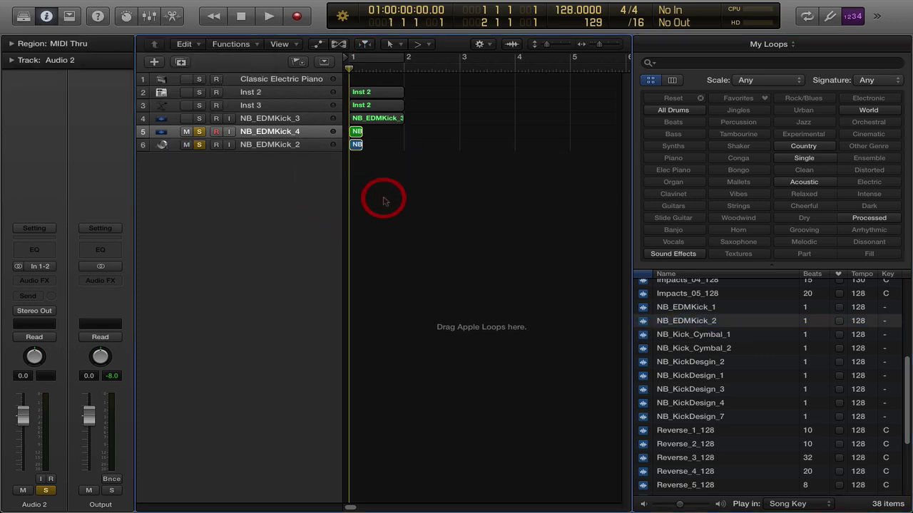
{"action": "left_click", "coordinate": [199, 131]}
{"action": "key", "text": "space"}
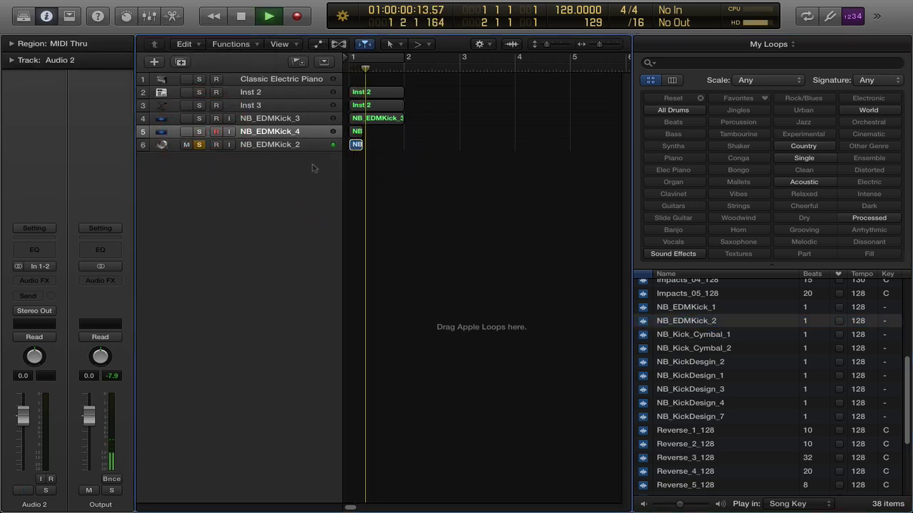
{"action": "key", "text": "space"}
Try looping the NB_EDMKick_2 region to the end of bar 1, play it back, and undo the looping
{"action": "left_click_drag", "start_coordinate": [363, 143], "coordinate": [404, 144]}
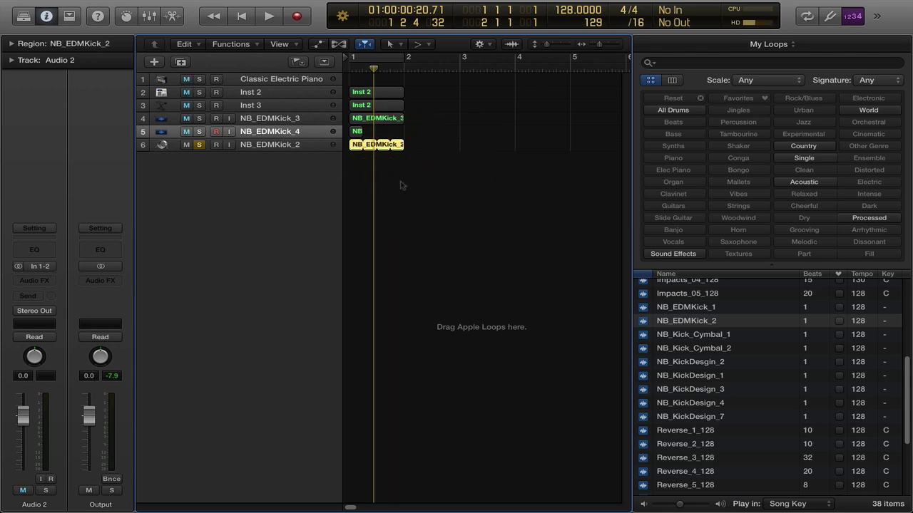
{"action": "key", "text": "space"}
{"action": "key", "text": "space"}
{"action": "key", "text": "super+z"}
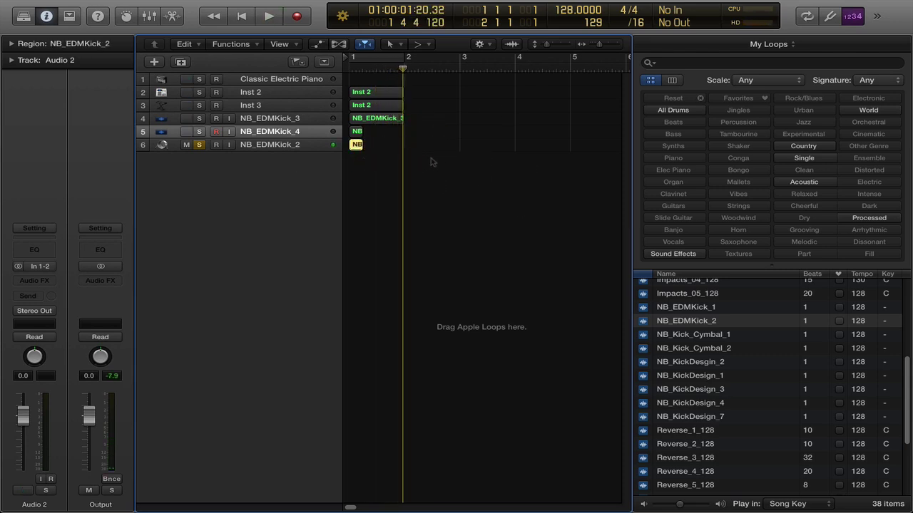
Set the project tempo to 120 BPM
{"action": "left_click", "coordinate": [419, 173]}
{"action": "double_click", "coordinate": [563, 12]}
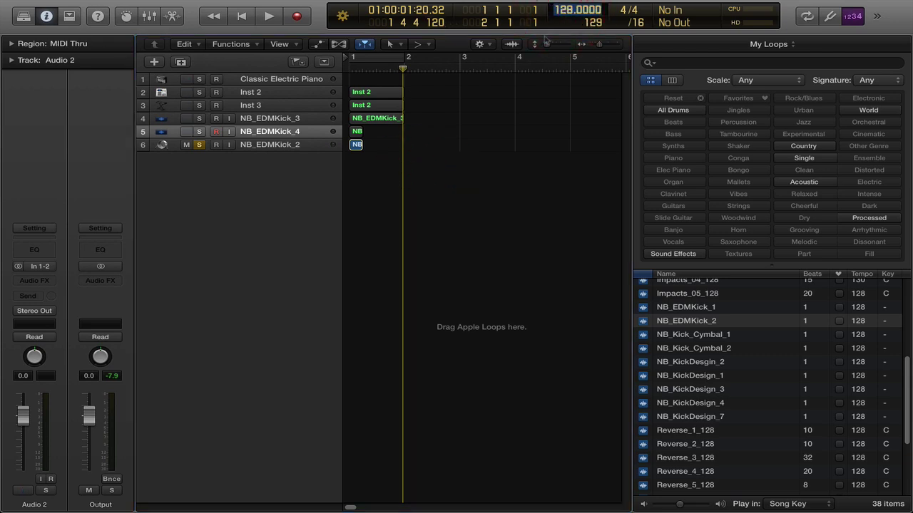
{"action": "type", "text": "120"}
{"action": "key", "text": "Return"}
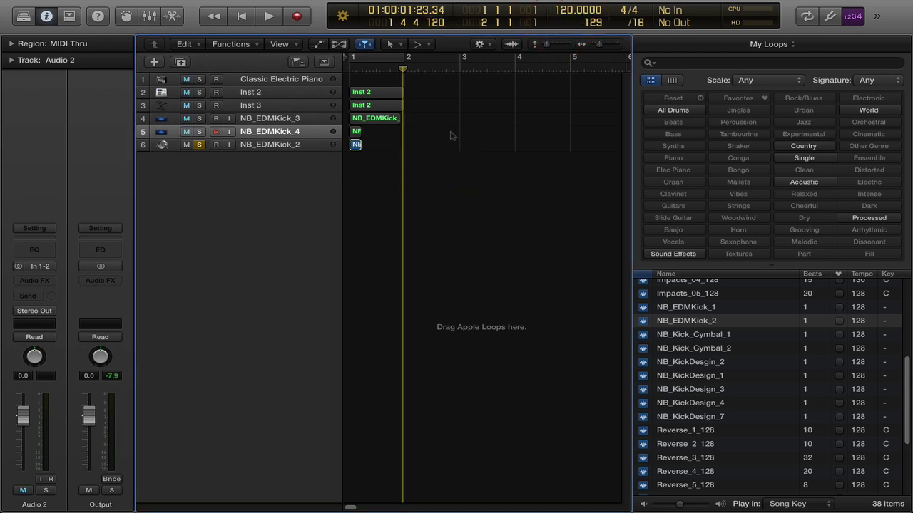
Copy the NB_EDMKick_2 region onto beats 2, 3 and 4 of bar 1 and play the pattern from the start
{"action": "key", "text": "z"}
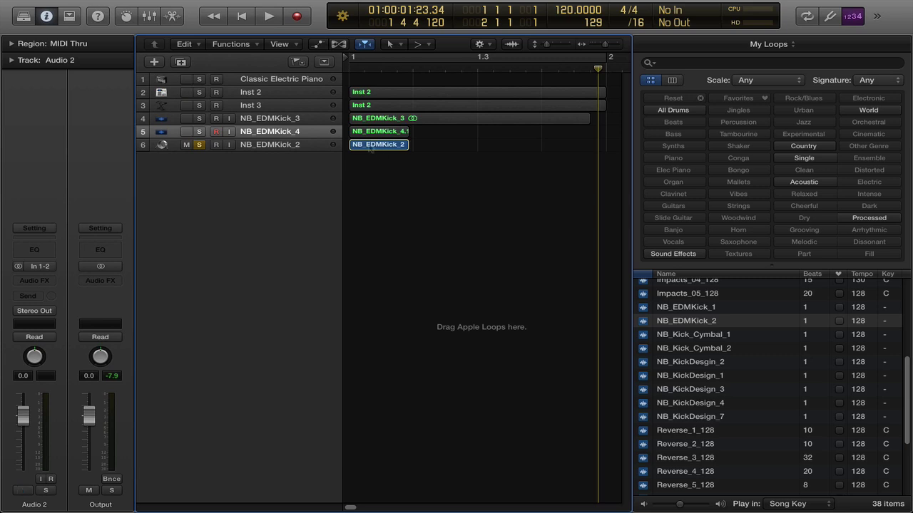
{"action": "left_click_drag", "start_coordinate": [383, 145], "coordinate": [559, 144], "text": "alt"}
{"action": "key", "text": "z"}
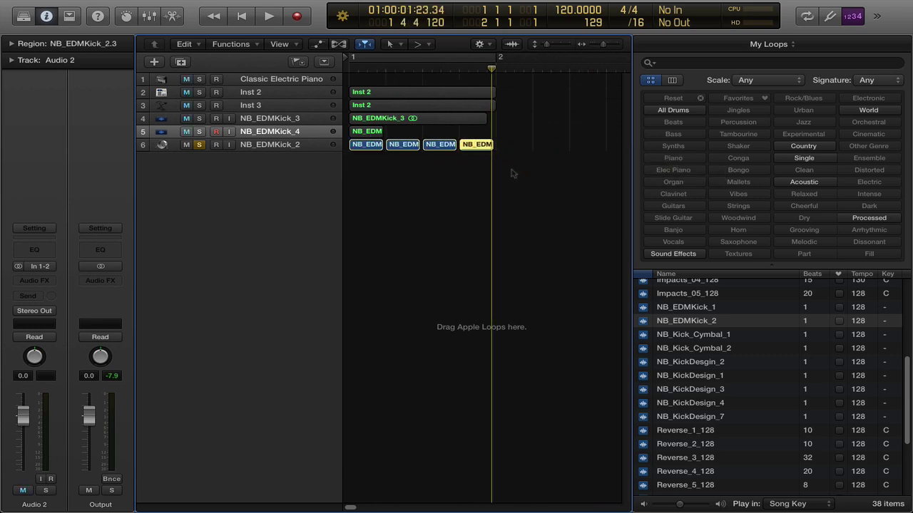
{"action": "key", "text": "Return"}
{"action": "key", "text": "space"}
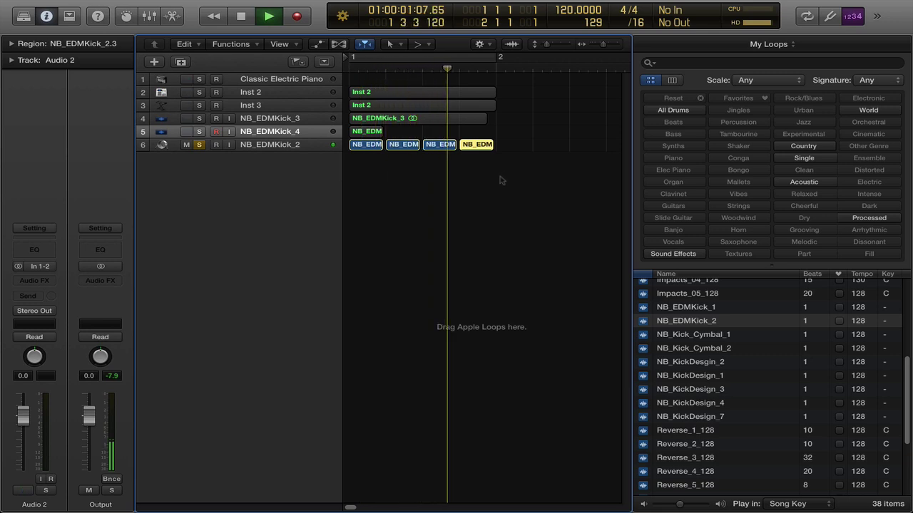
{"action": "key", "text": "space"}
Delete all NB_EDMKick_2 regions from their track and select that empty track
{"action": "left_click_drag", "start_coordinate": [486, 174], "coordinate": [388, 146]}
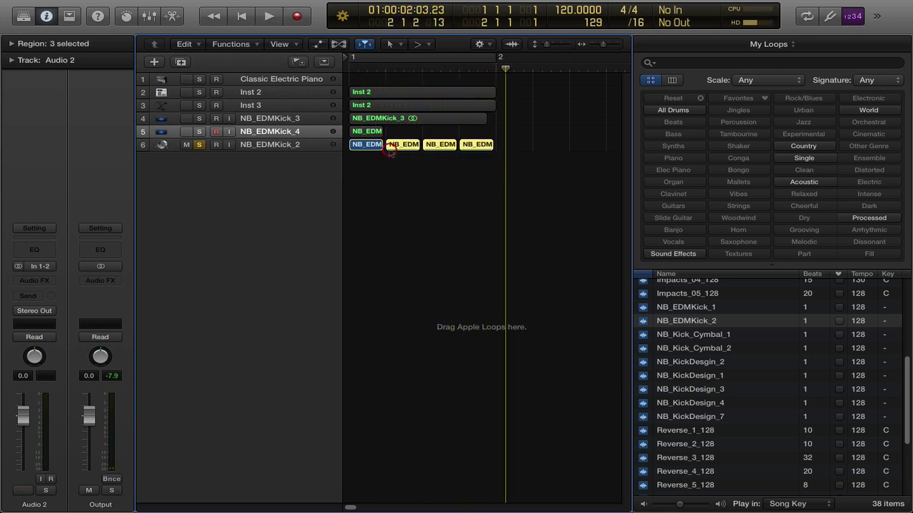
{"action": "key", "text": "Delete"}
{"action": "left_click", "coordinate": [371, 144]}
{"action": "key", "text": "Delete"}
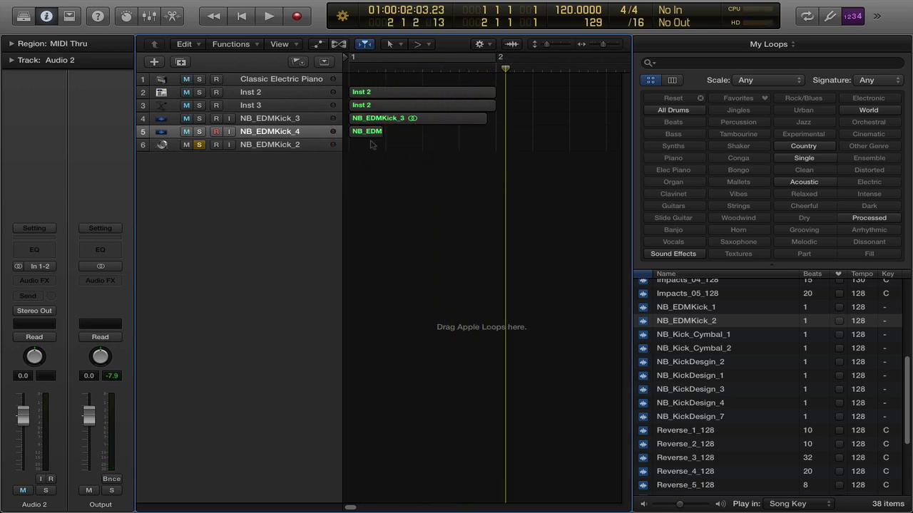
{"action": "left_click", "coordinate": [324, 146]}
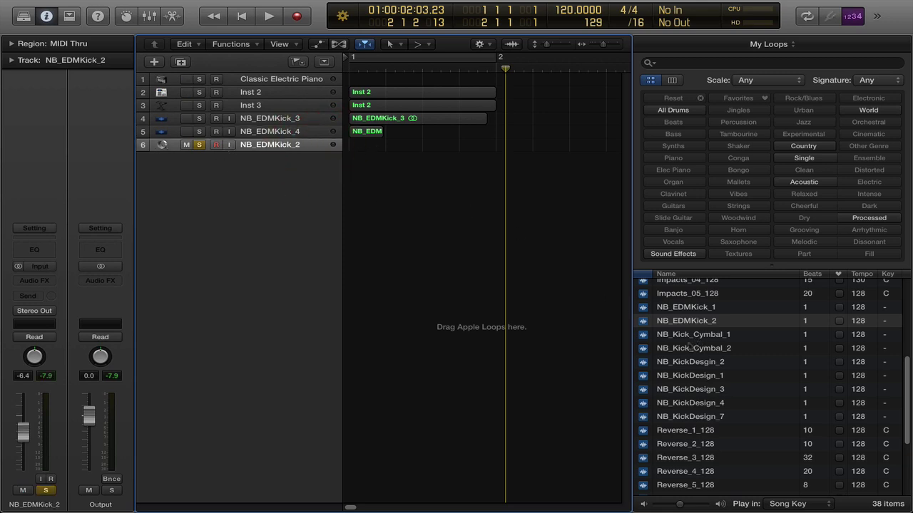
Audition the other saved kicks in My Loops, from NB_EDMKick_1 through NB_KickDesign_7, and replay NB_Kick_Cymbal_2
{"action": "left_click", "coordinate": [680, 308]}
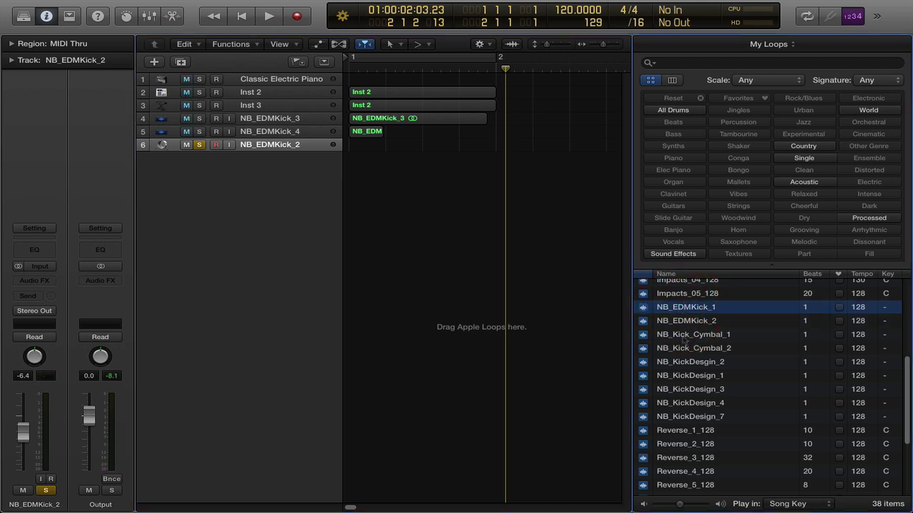
{"action": "left_click", "coordinate": [682, 335]}
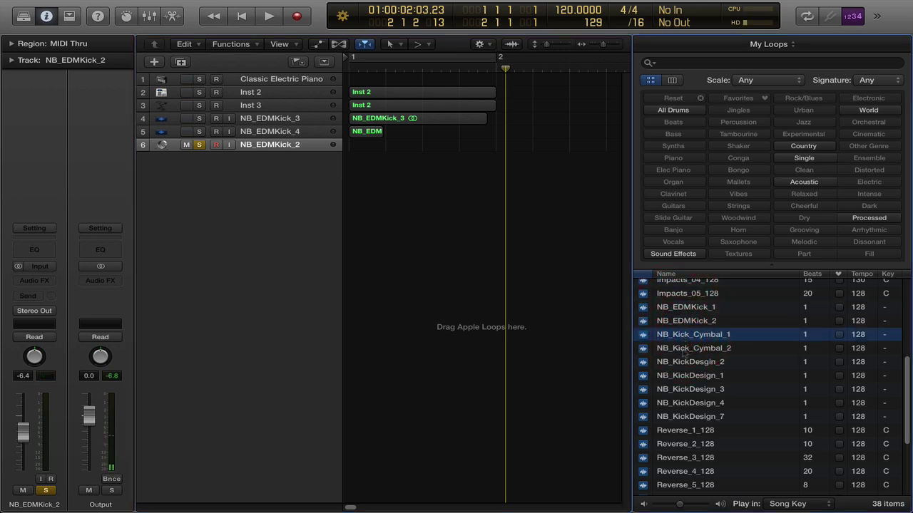
{"action": "left_click", "coordinate": [681, 349]}
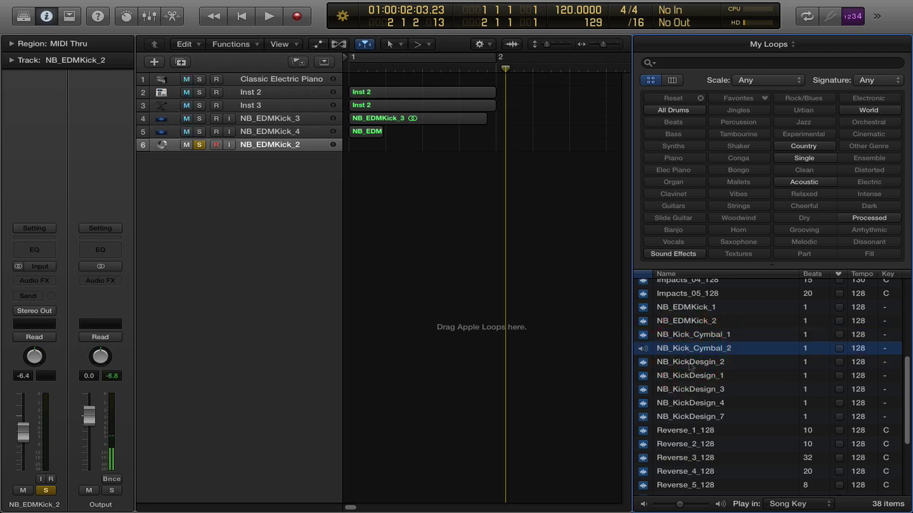
{"action": "left_click", "coordinate": [688, 362]}
{"action": "left_click", "coordinate": [690, 376]}
{"action": "left_click", "coordinate": [692, 389]}
{"action": "left_click", "coordinate": [691, 403]}
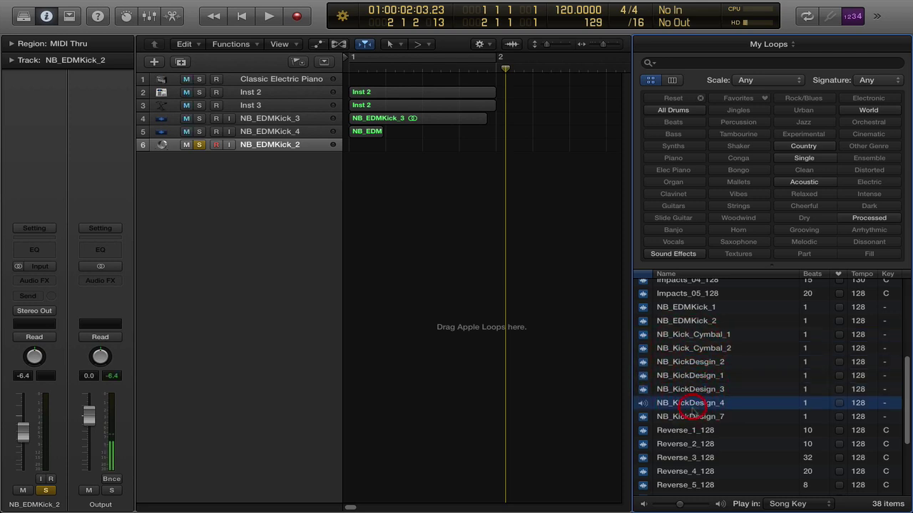
{"action": "left_click", "coordinate": [694, 417]}
{"action": "left_click", "coordinate": [695, 350]}
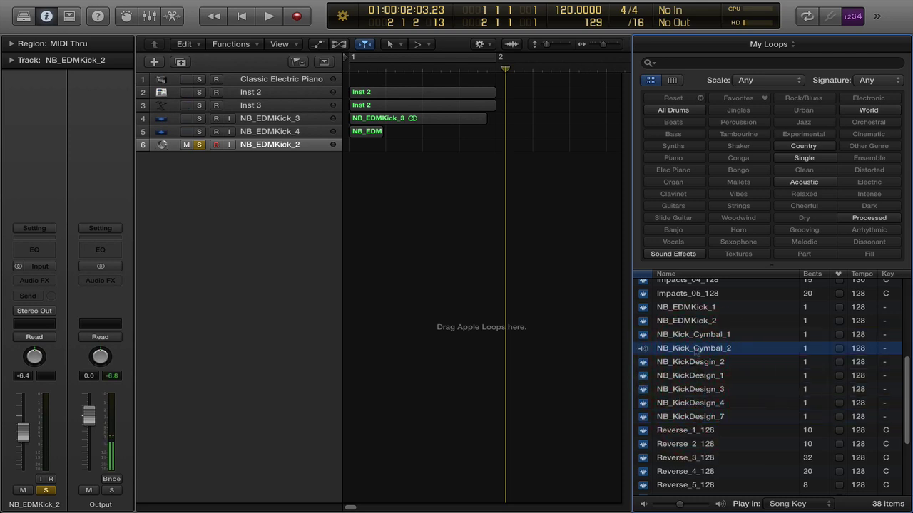
{"action": "left_click", "coordinate": [577, 249]}
{"action": "left_click", "coordinate": [564, 254]}
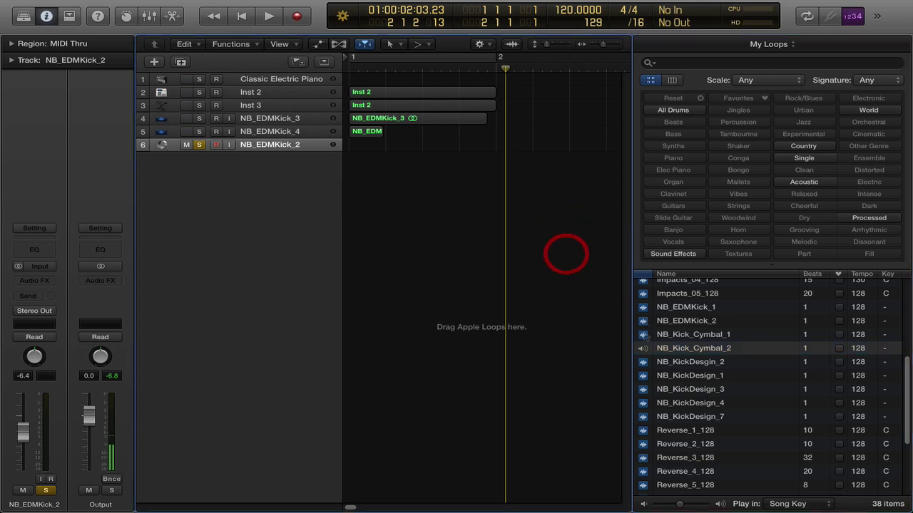
{"action": "left_click", "coordinate": [673, 350]}
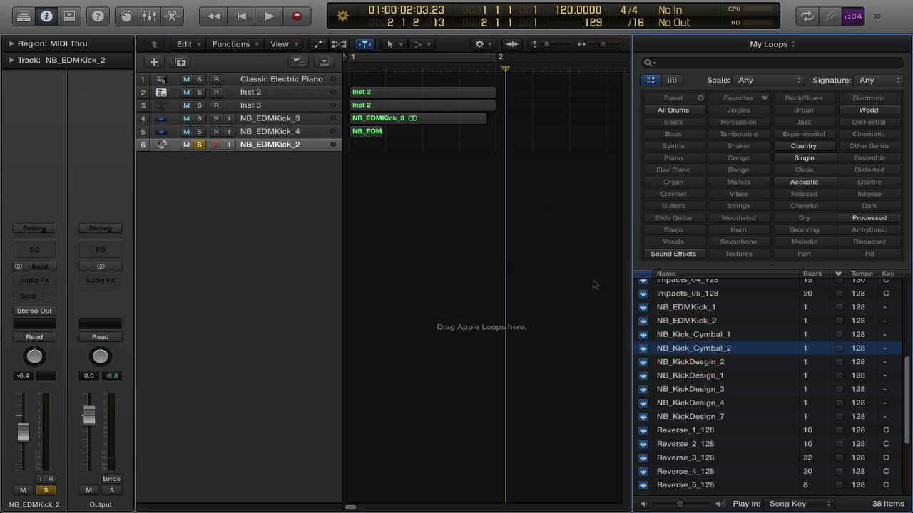
Return the playhead to the start of the project and make the tracks area active
{"action": "key", "text": "super+Left"}
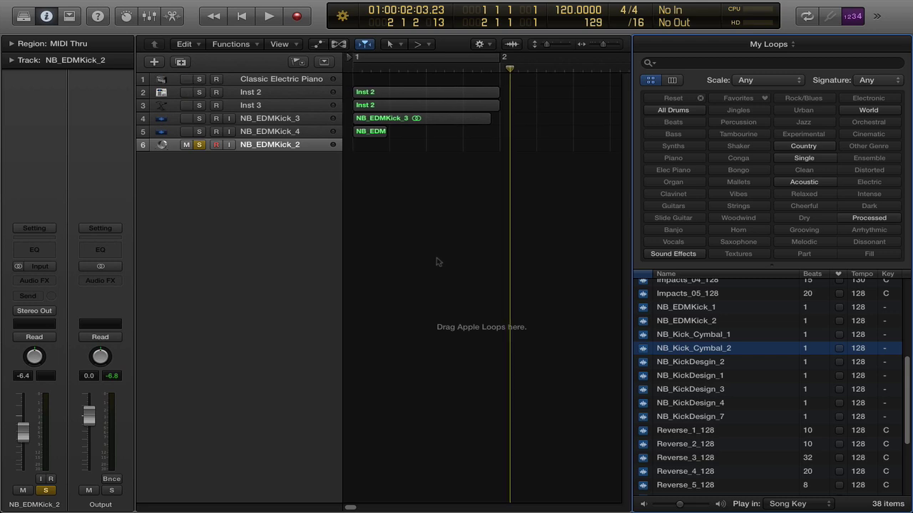
{"action": "key", "text": "Return"}
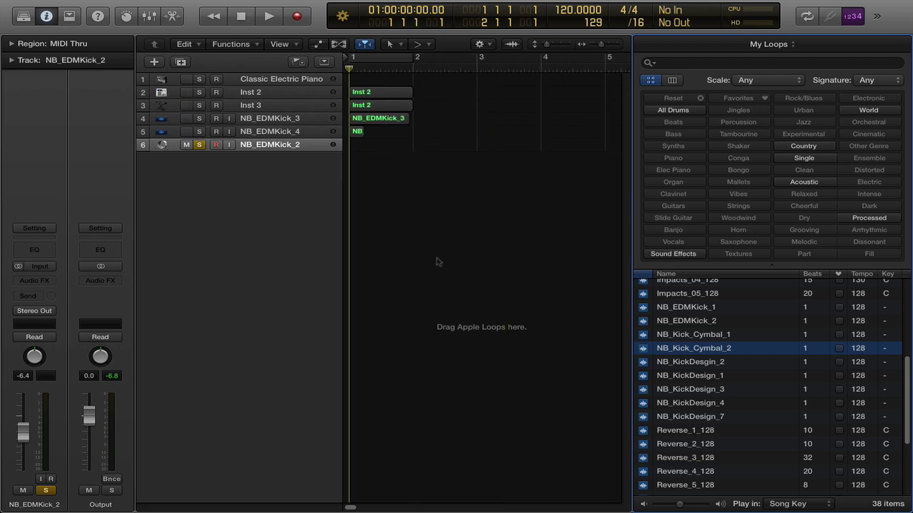
{"action": "left_click", "coordinate": [391, 226]}
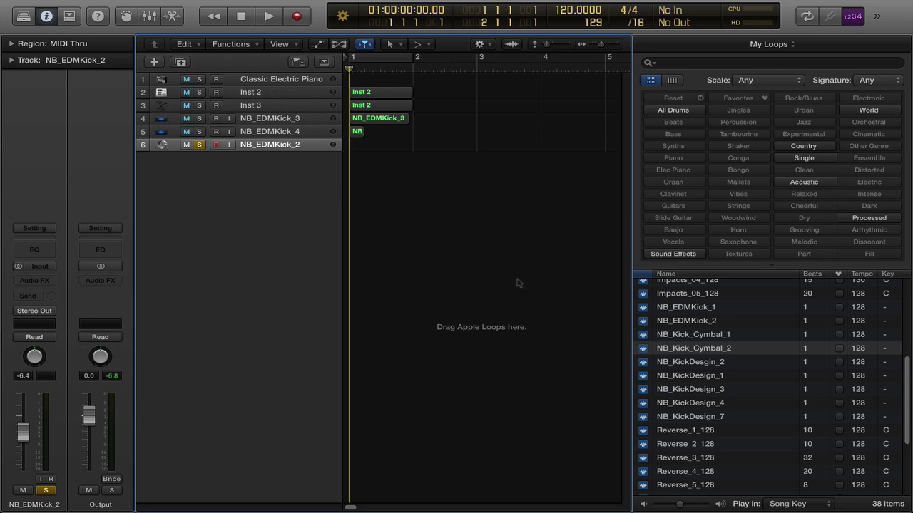
{"action": "left_click", "coordinate": [450, 290]}
{"action": "left_click", "coordinate": [431, 240]}
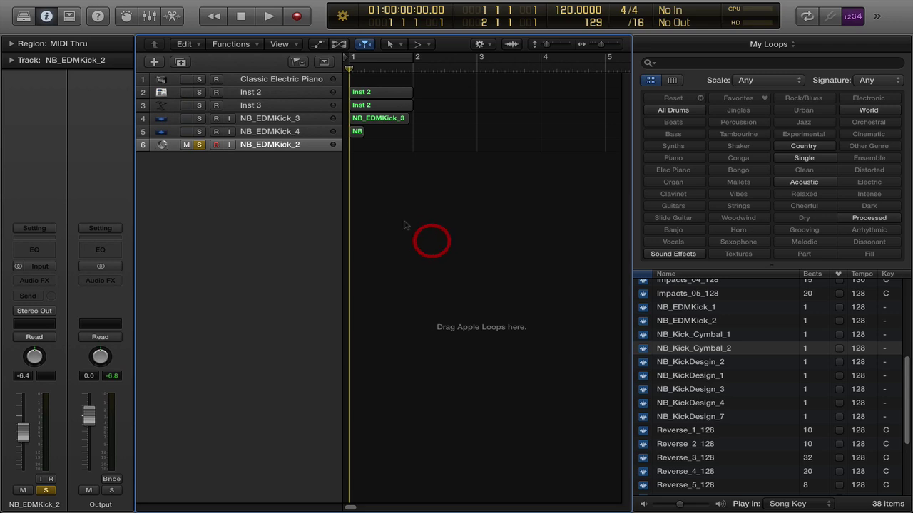
{"action": "left_click", "coordinate": [397, 191]}
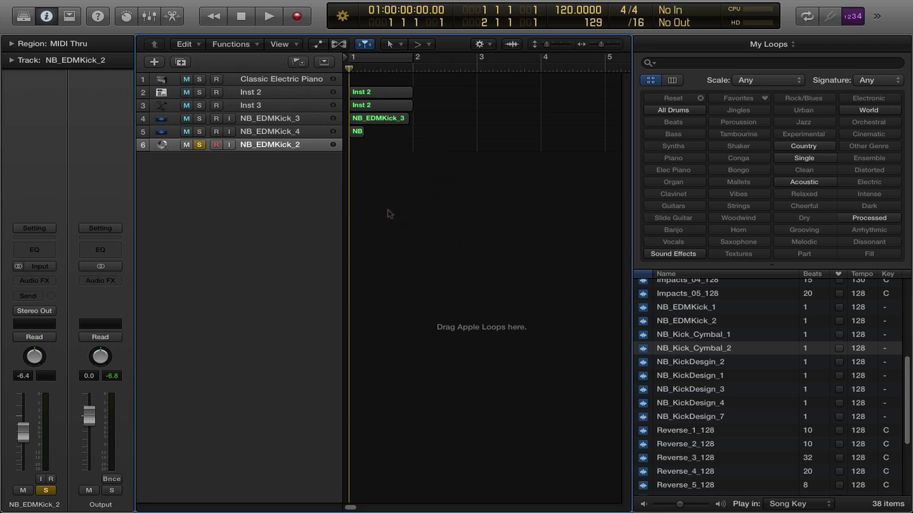
{"action": "key", "text": "z"}
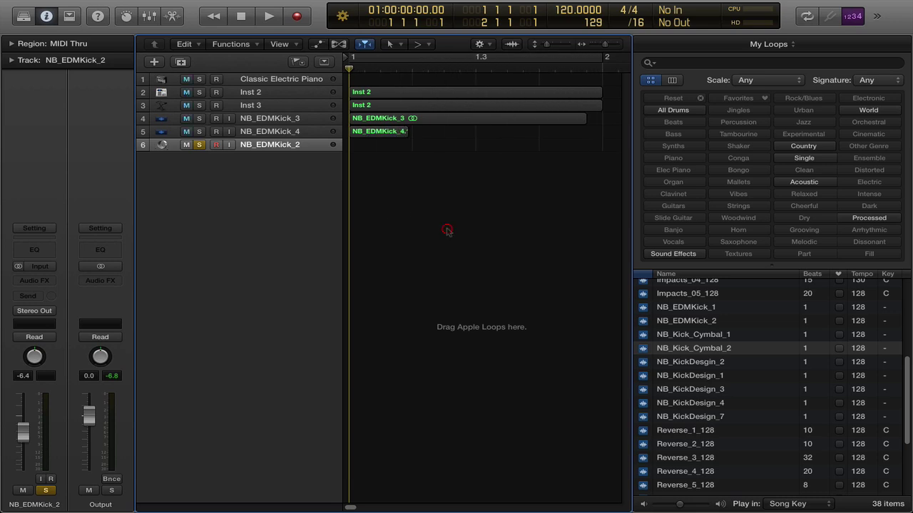
{"action": "key", "text": "z"}
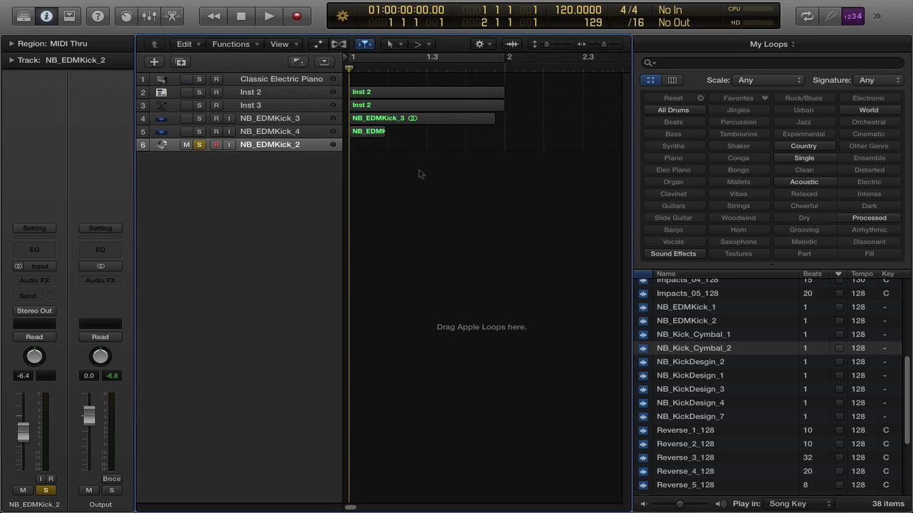